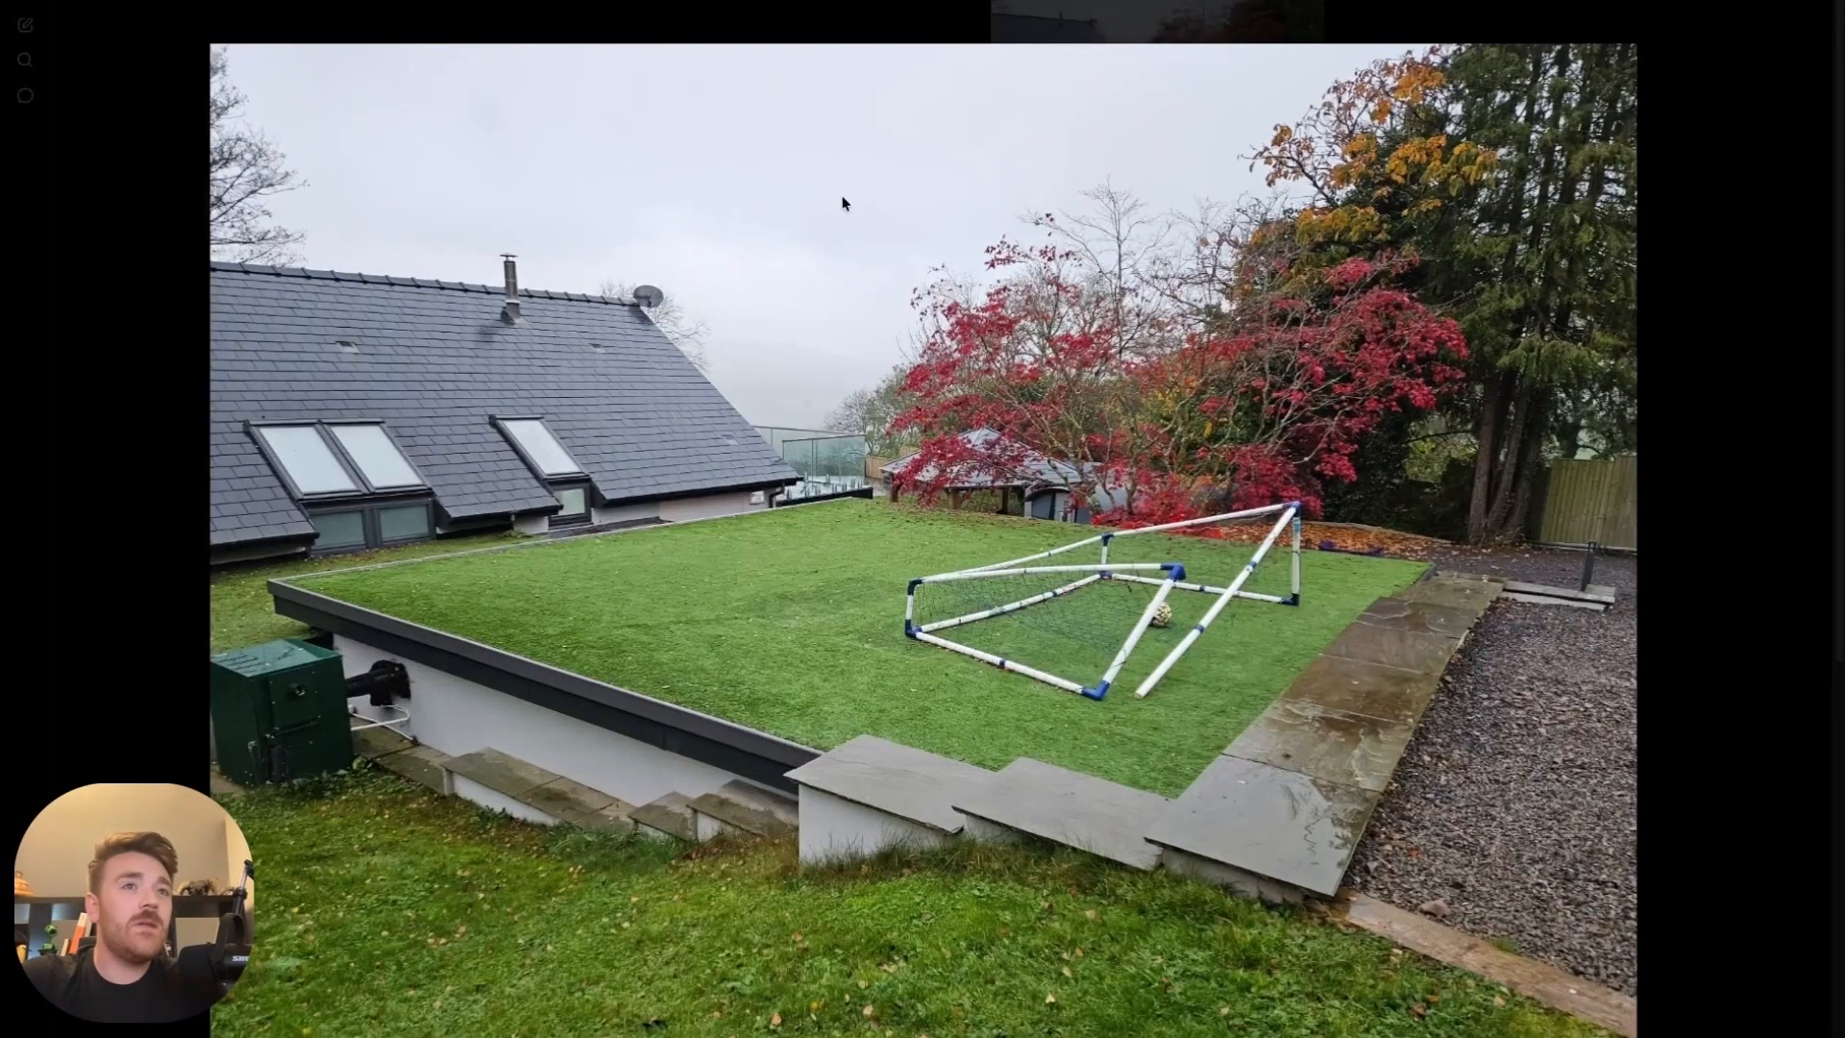
# - Close the original garden photo and examine the first generated summer-evening image at full size
pyautogui.click(115, 620)
pyautogui.scroll(-8, 940, 835)
pyautogui.scroll(-3, 940, 836)
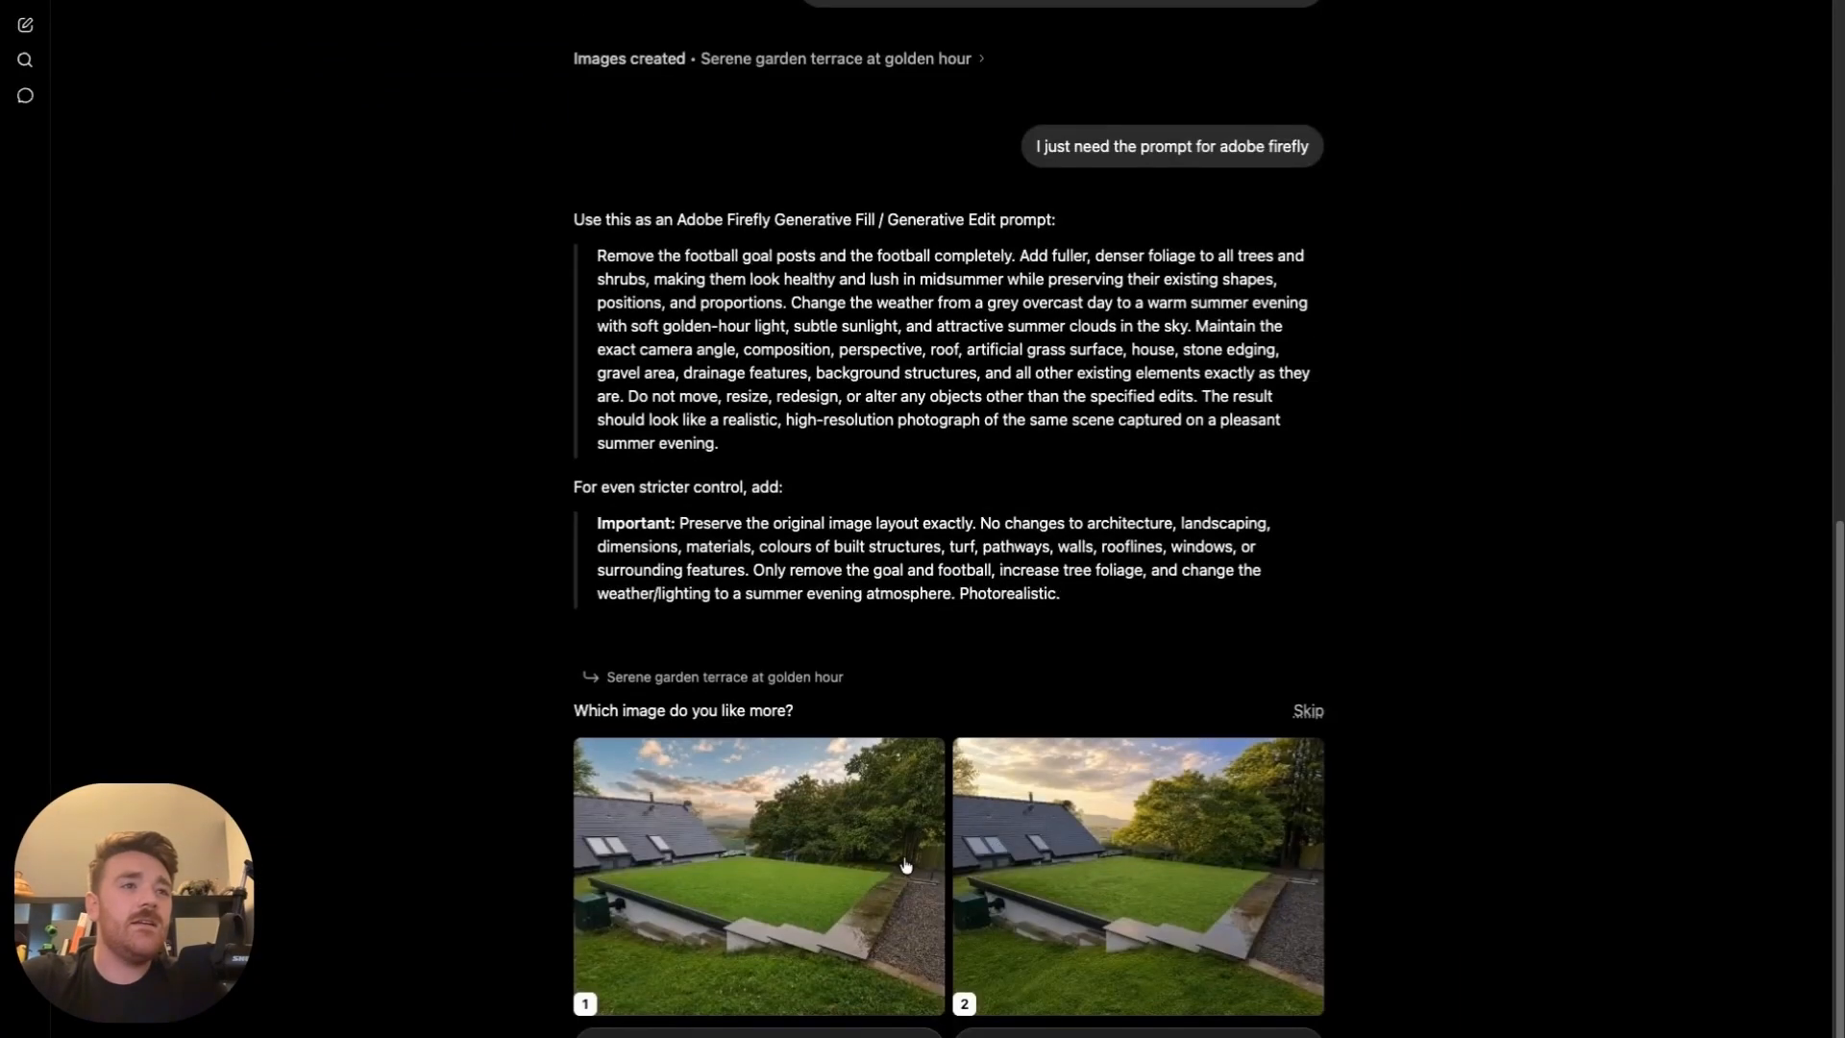
pyautogui.click(793, 877)
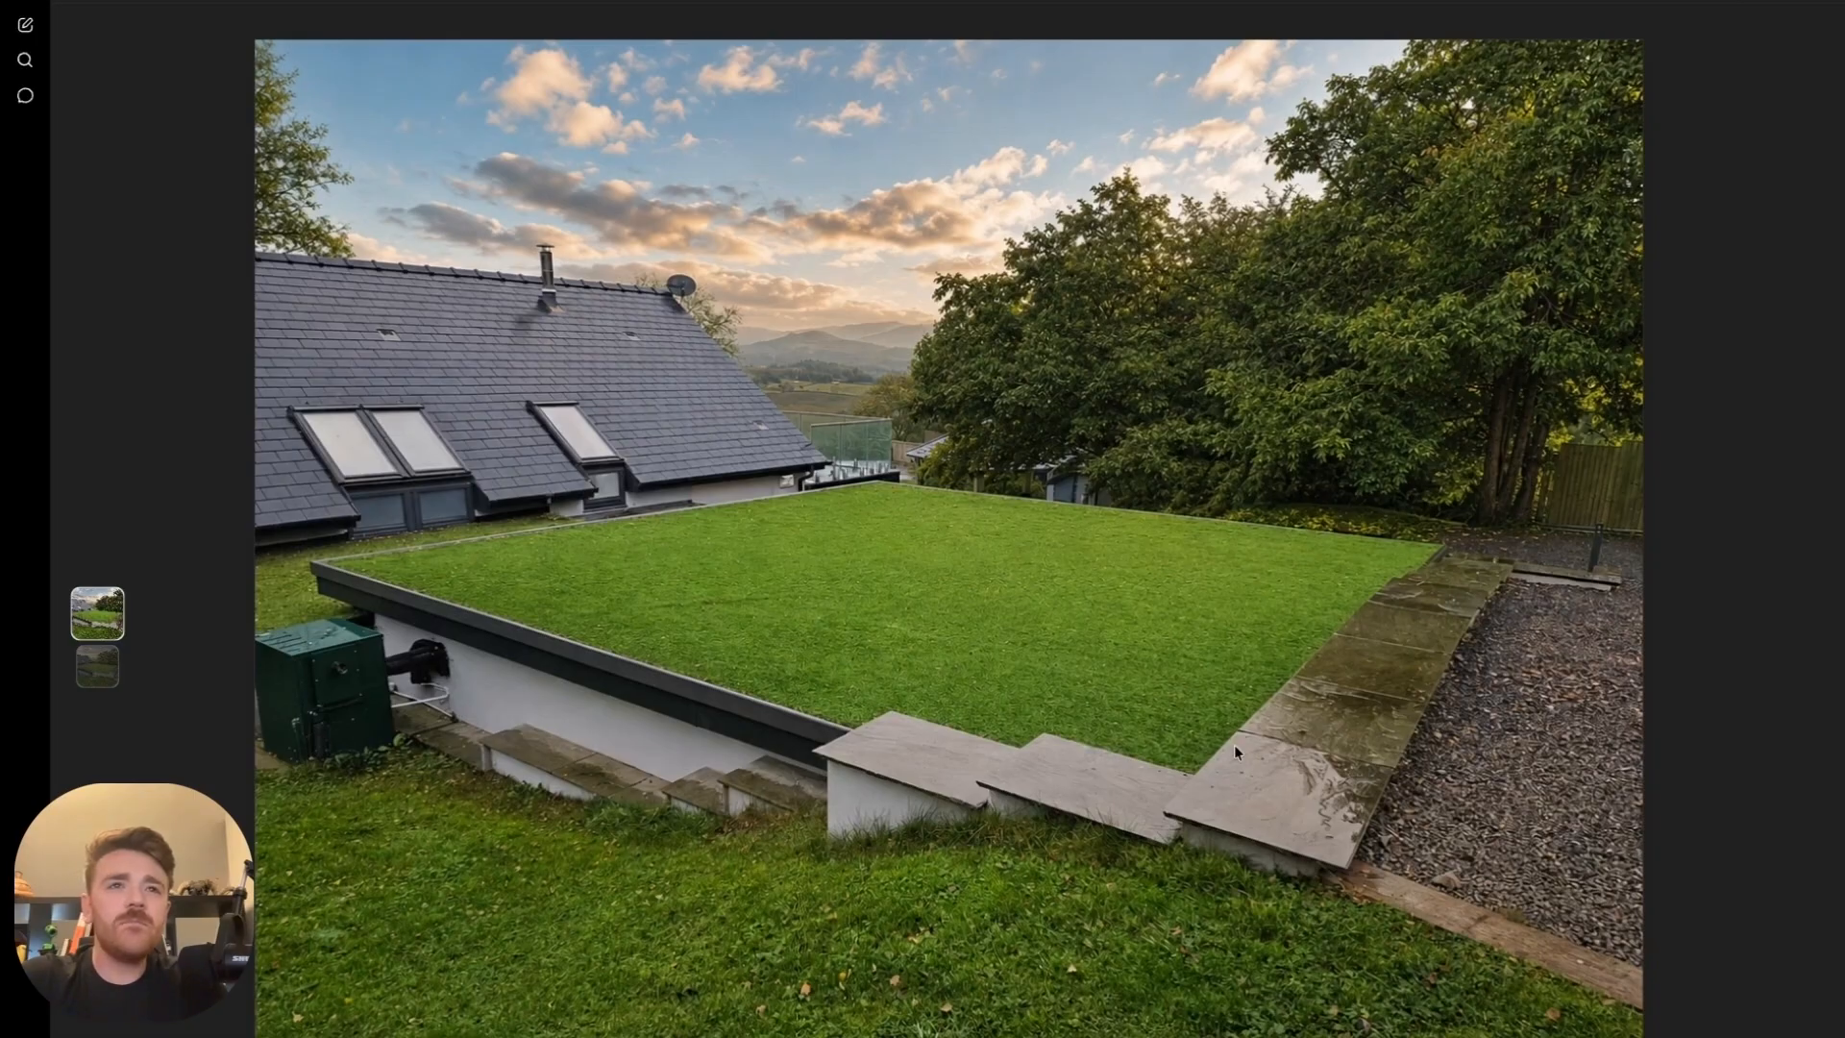
pyautogui.click(71, 4)
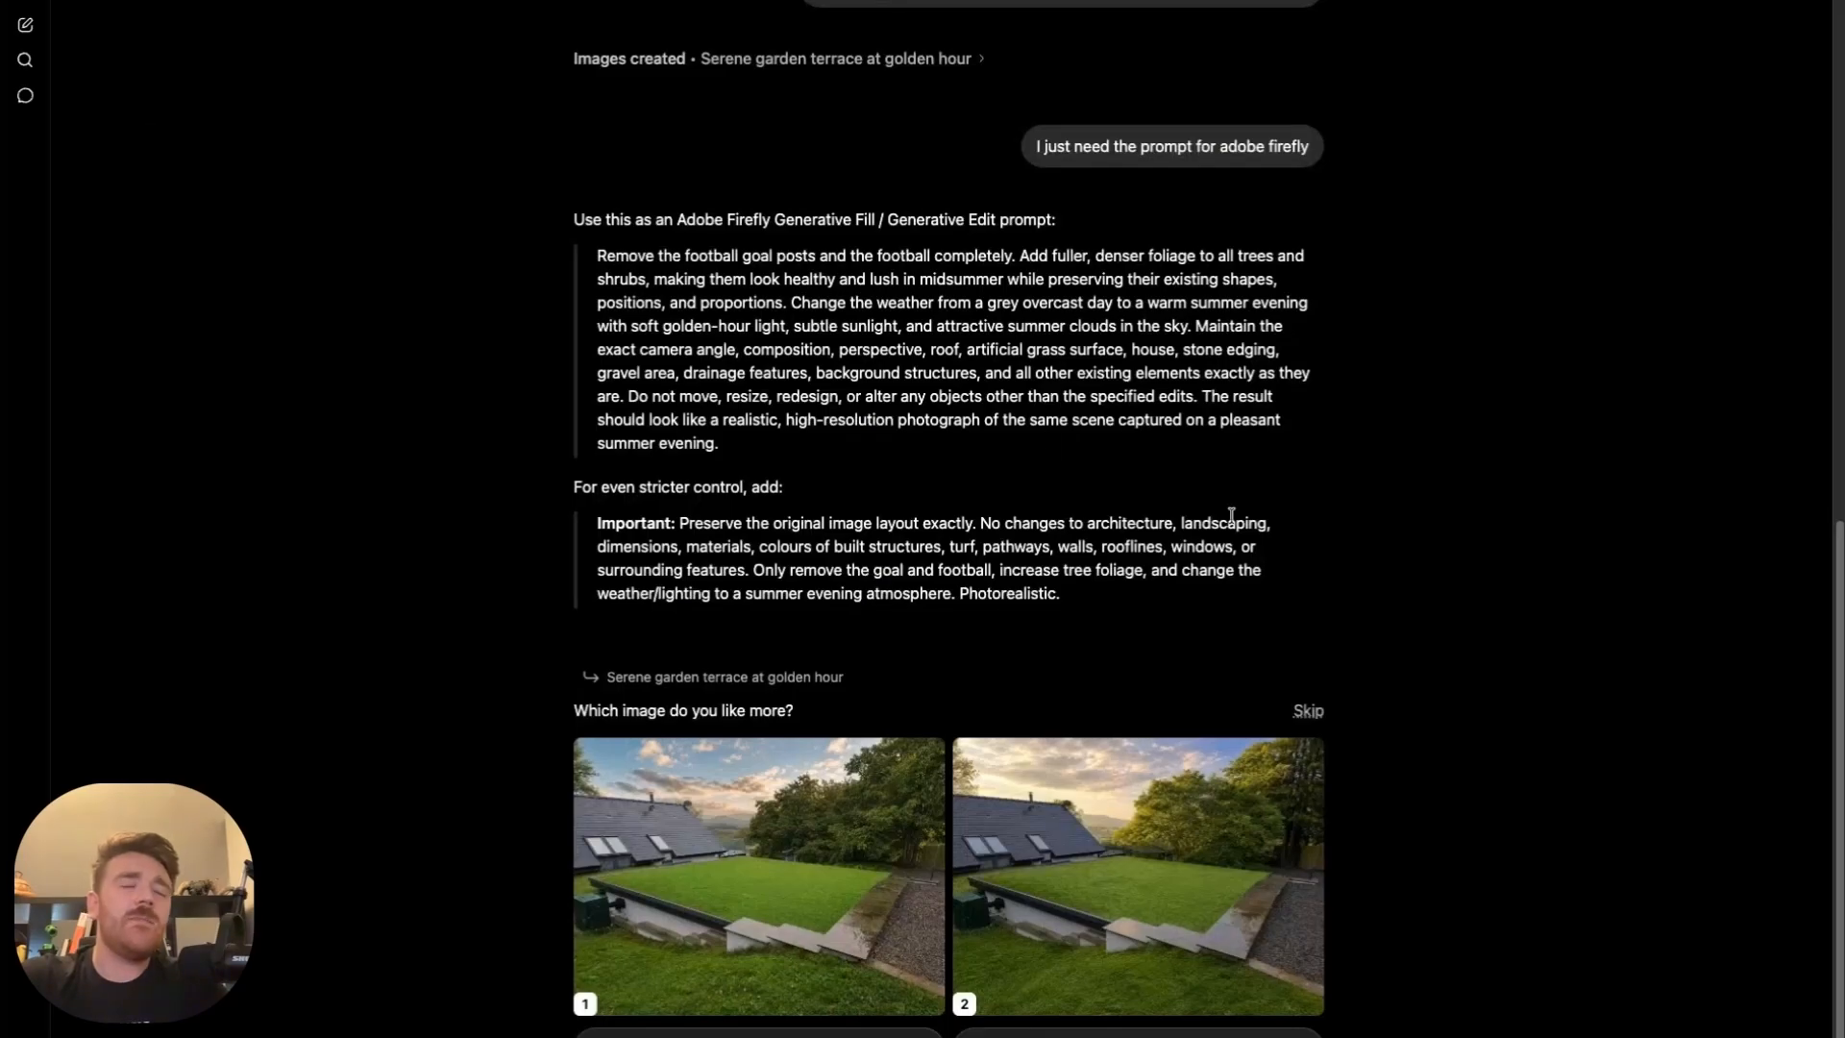
# - View the uploaded original garden photo at full size to compare it with the generated version
pyautogui.scroll(6, 1259, 505)
pyautogui.scroll(5, 894, 557)
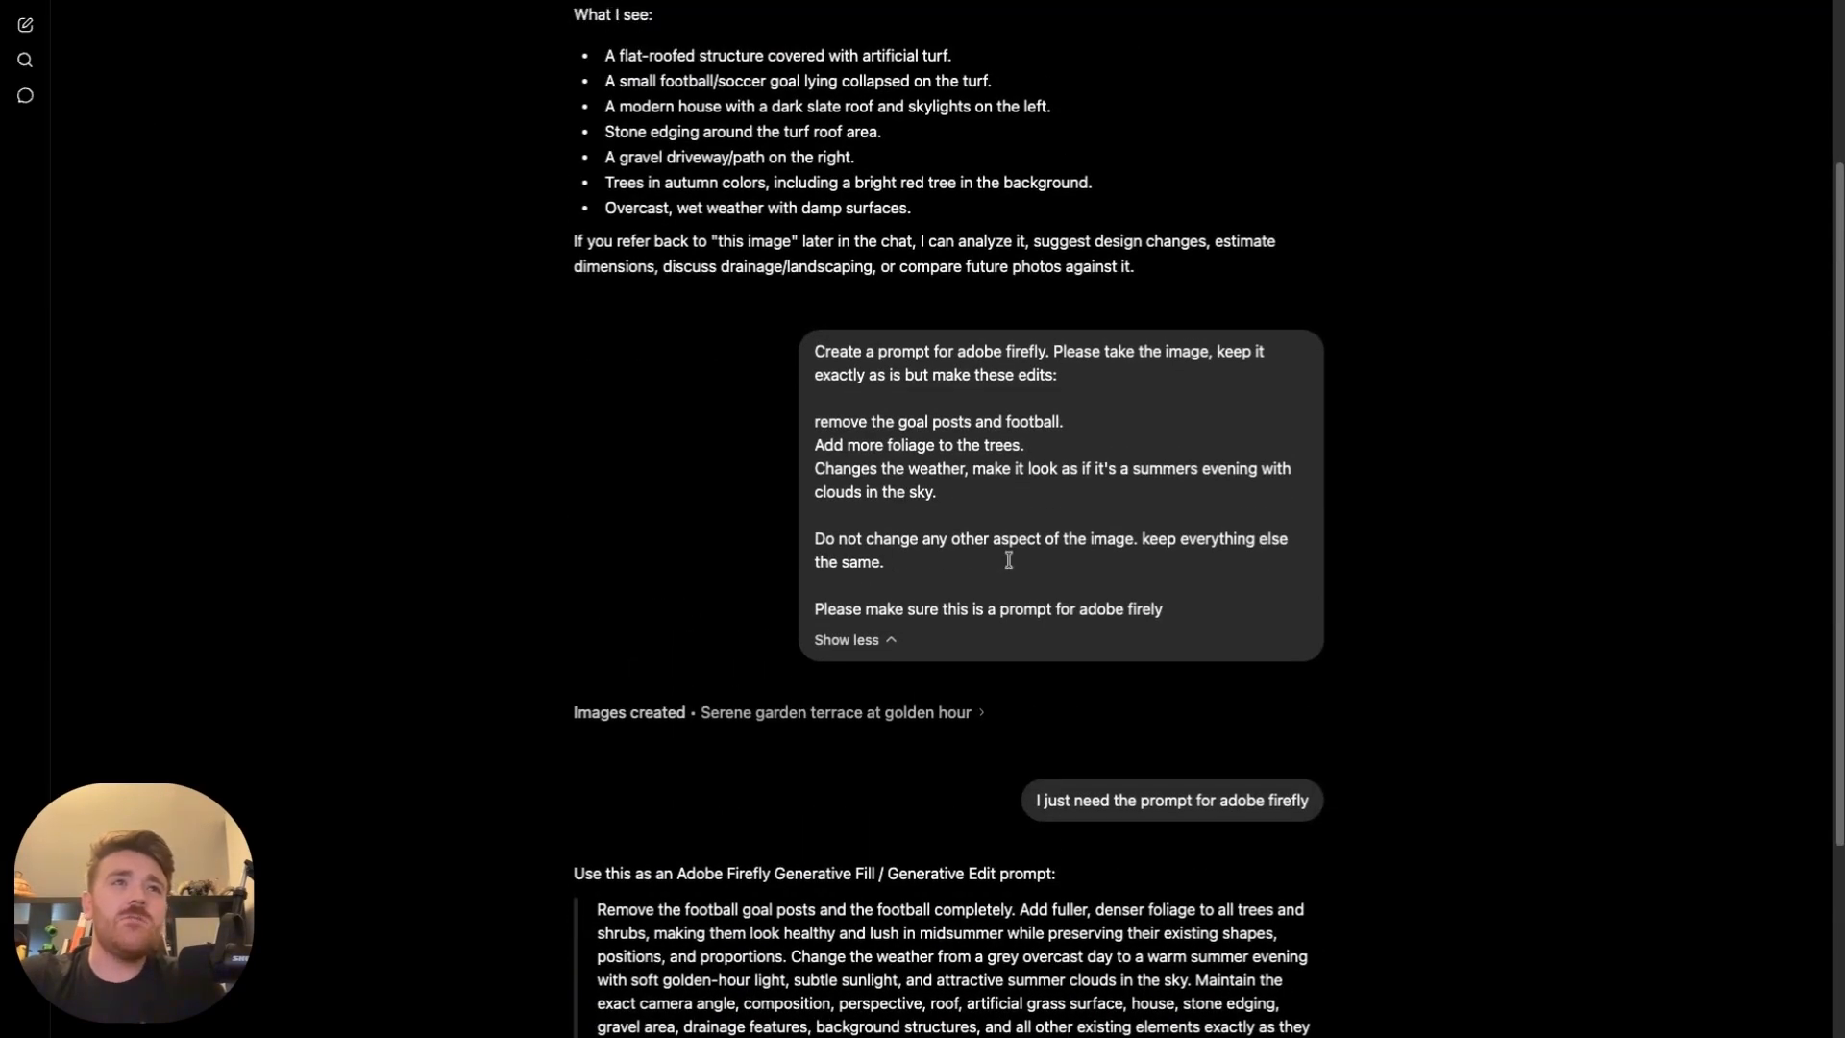
pyautogui.click(1156, 196)
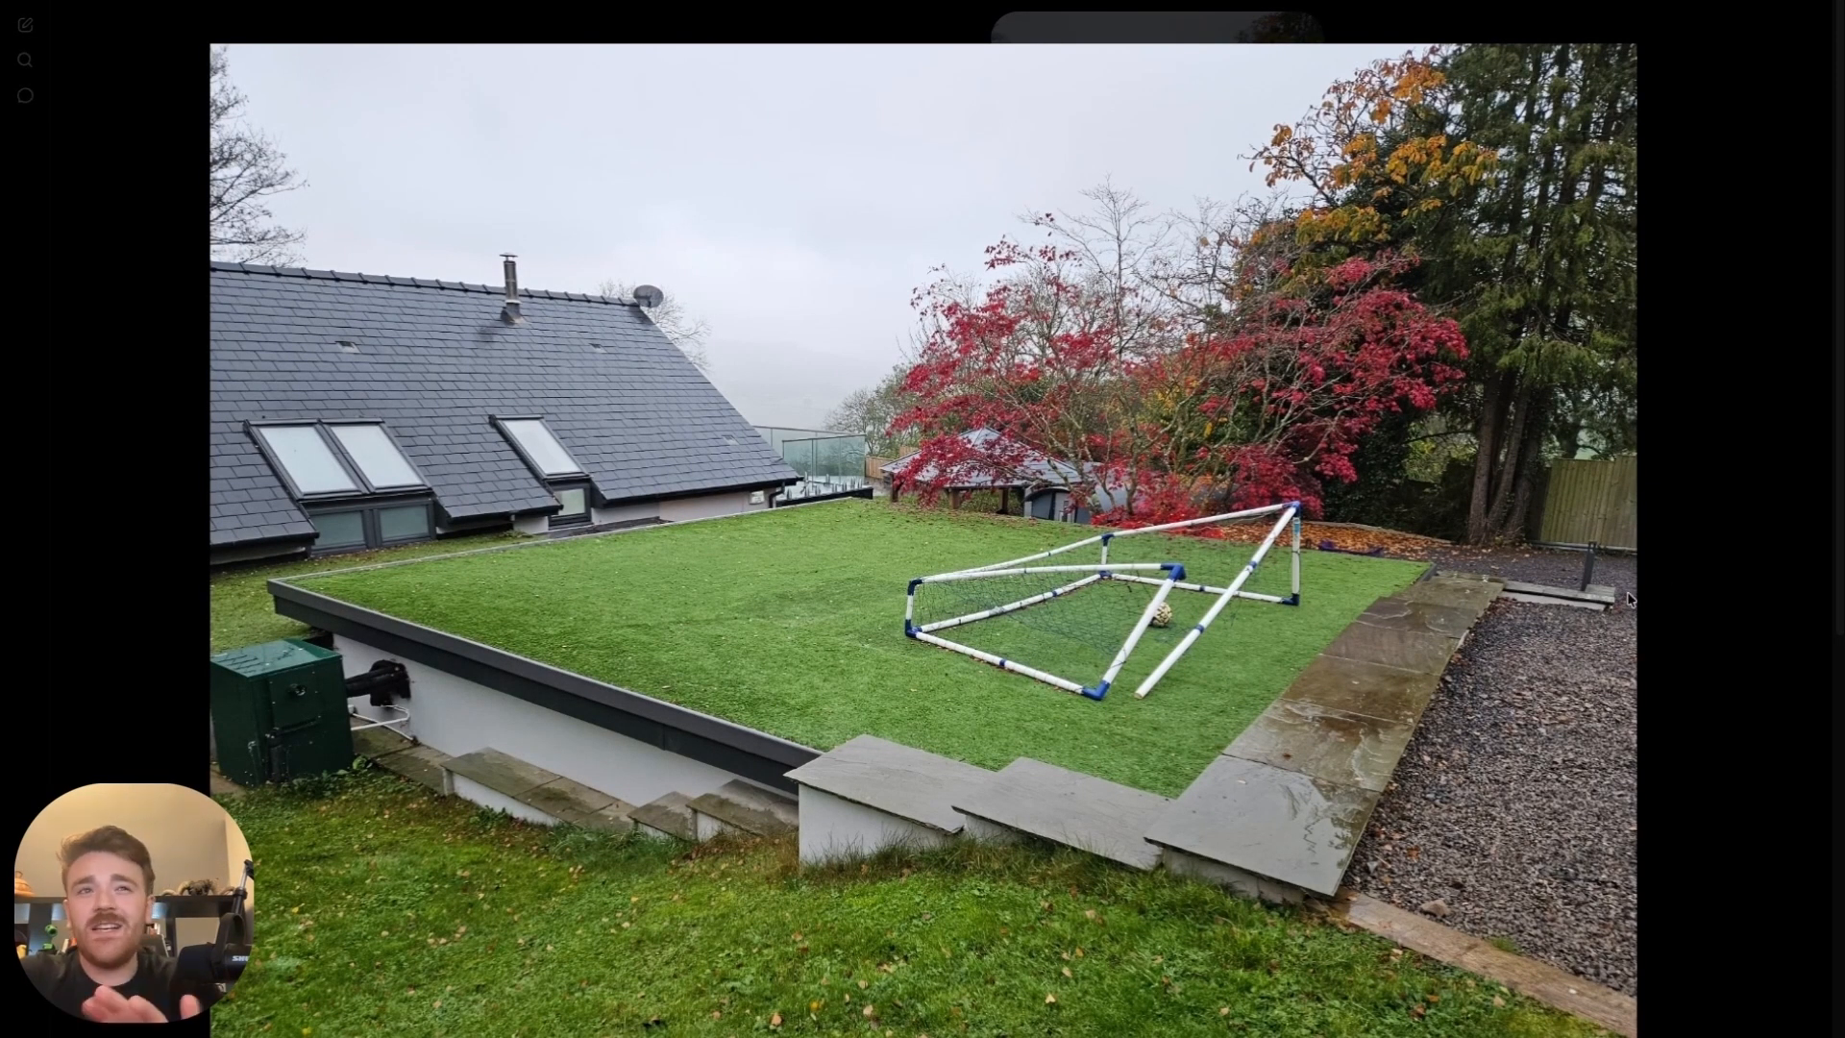
pyautogui.click(1691, 549)
pyautogui.scroll(-1, 1201, 587)
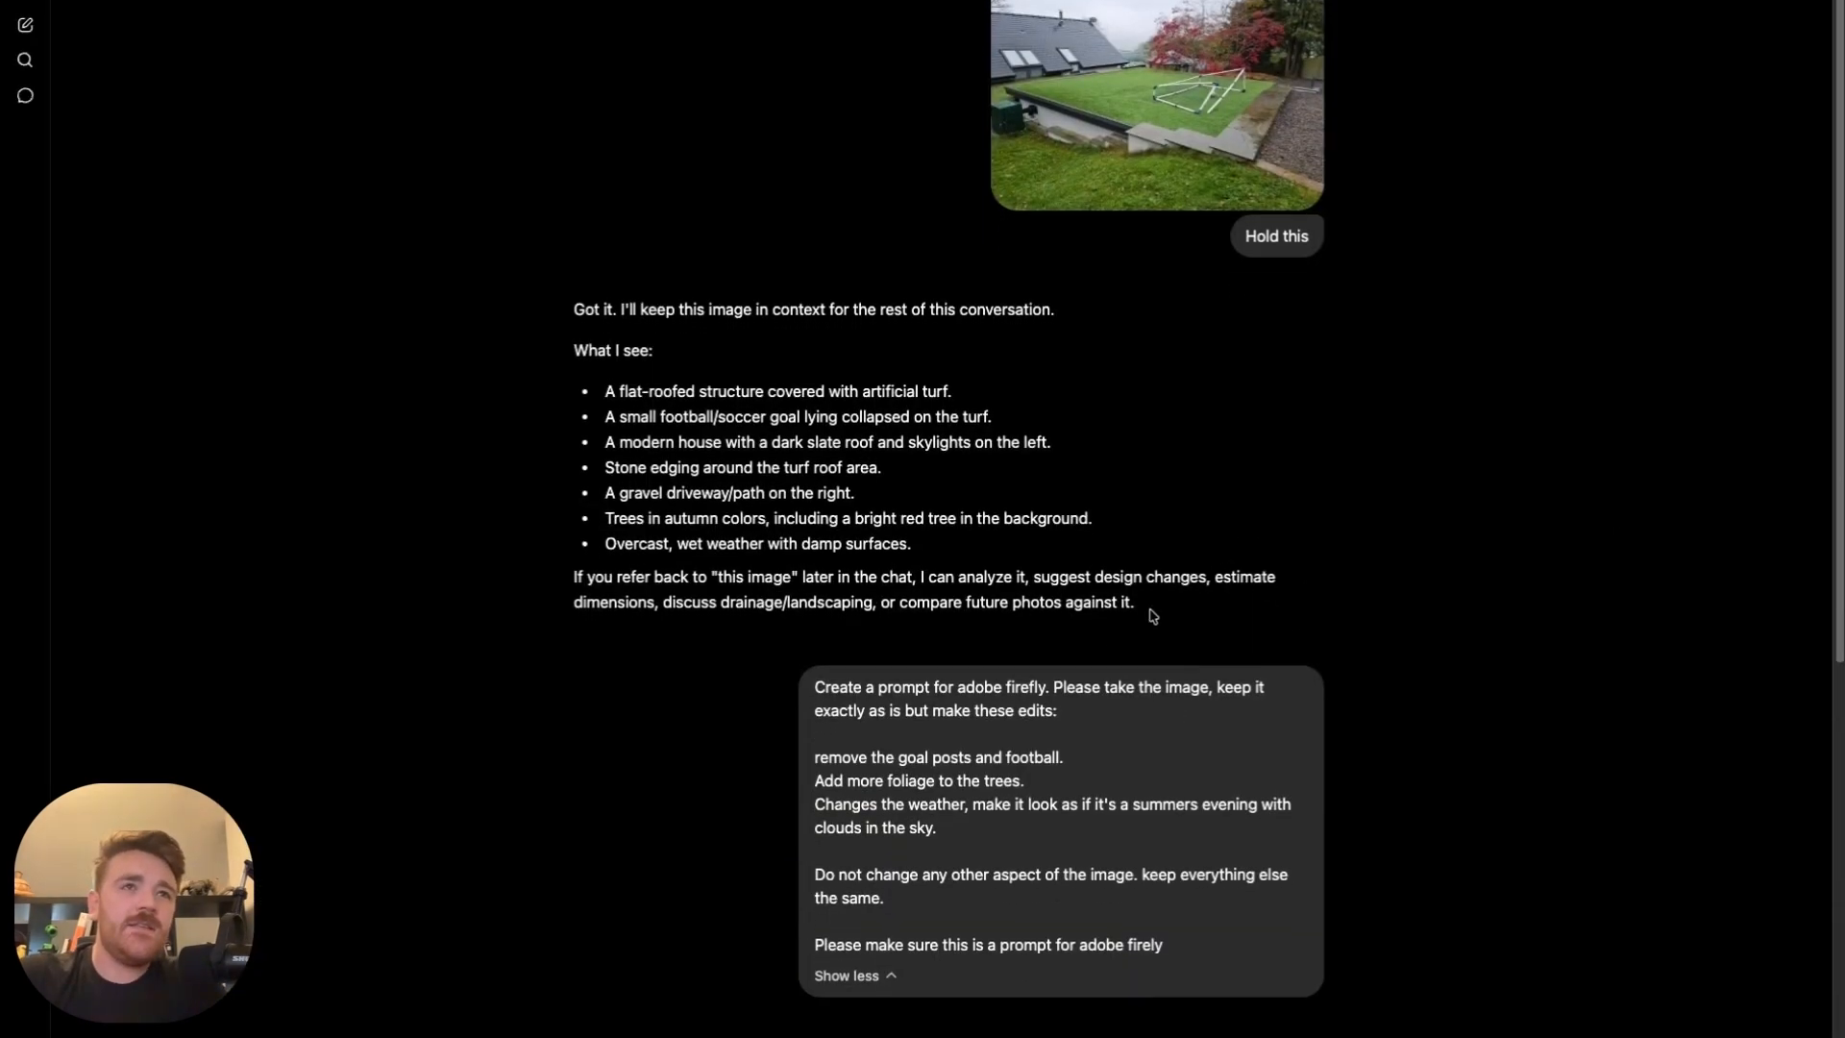
# - Review the Adobe Firefly edit request's opening and list of edits against the full-size original photo
pyautogui.moveTo(1117, 725); pyautogui.dragTo(815, 690)
pyautogui.scroll(-3, 1162, 864)
pyautogui.click(931, 536)
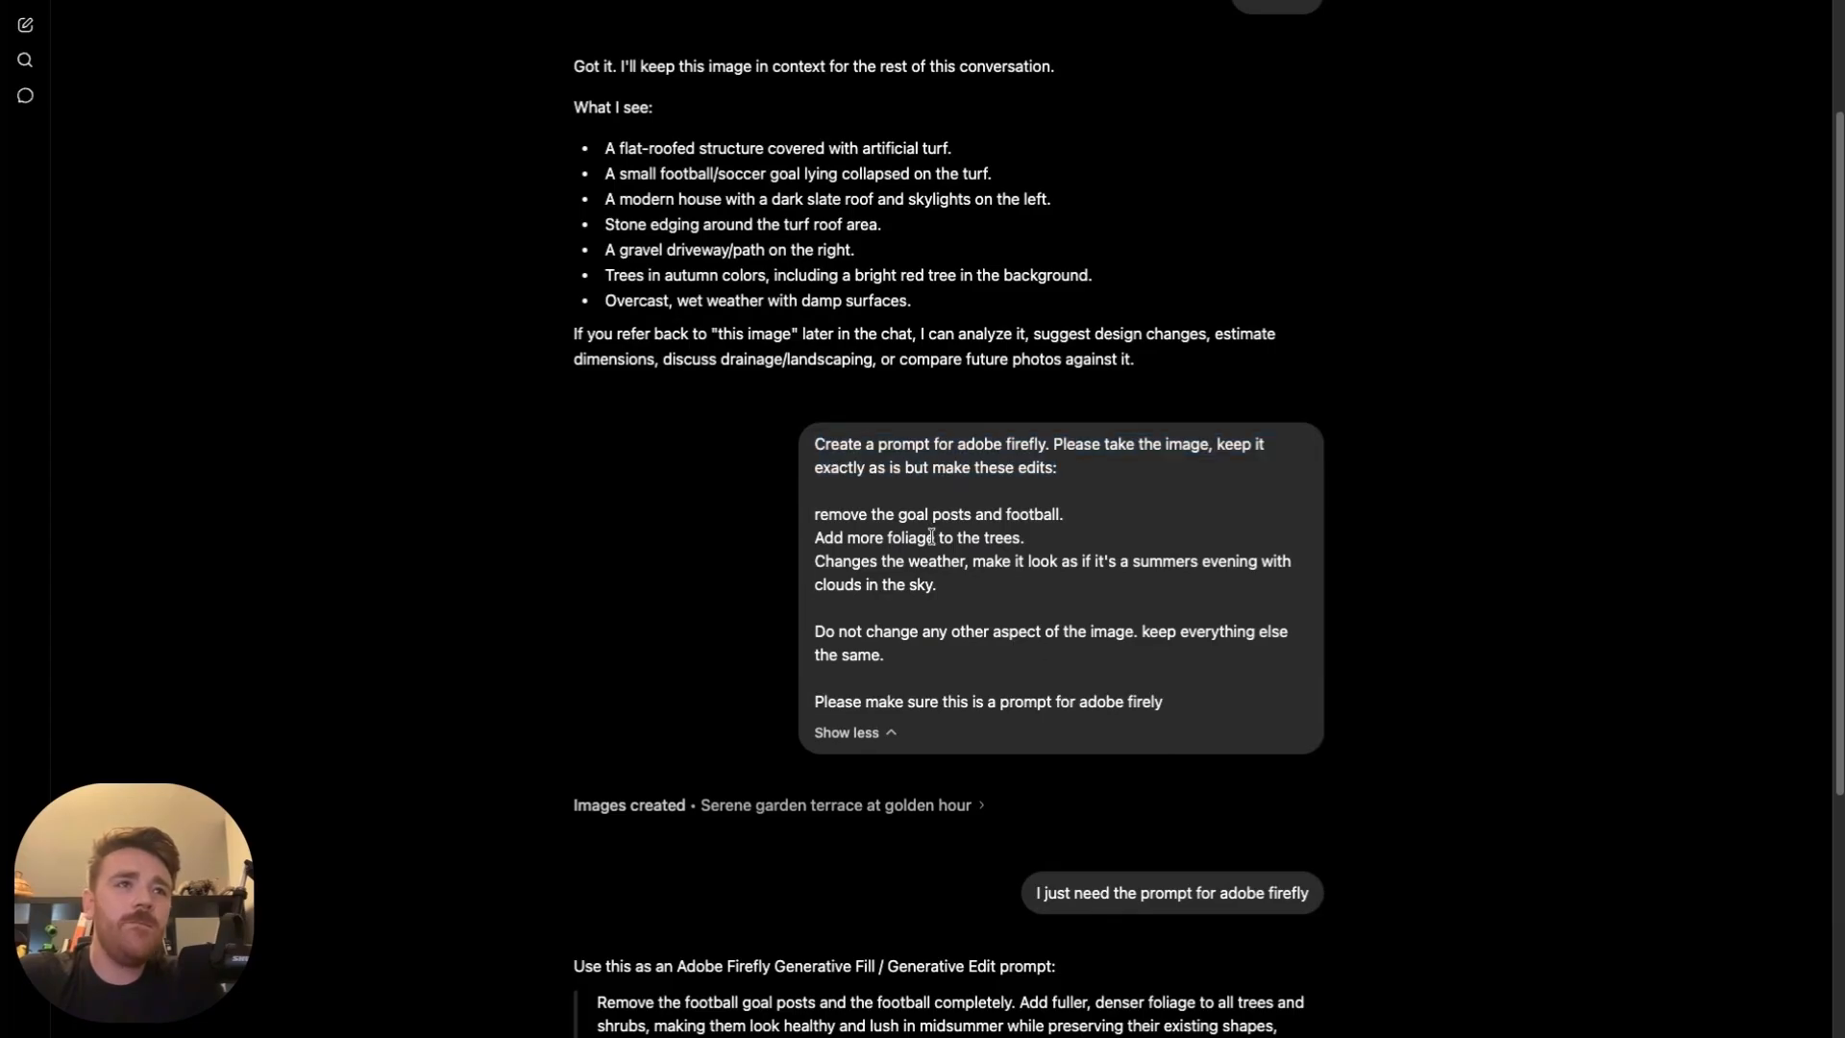
pyautogui.scroll(3, 931, 536)
pyautogui.click(1163, 288)
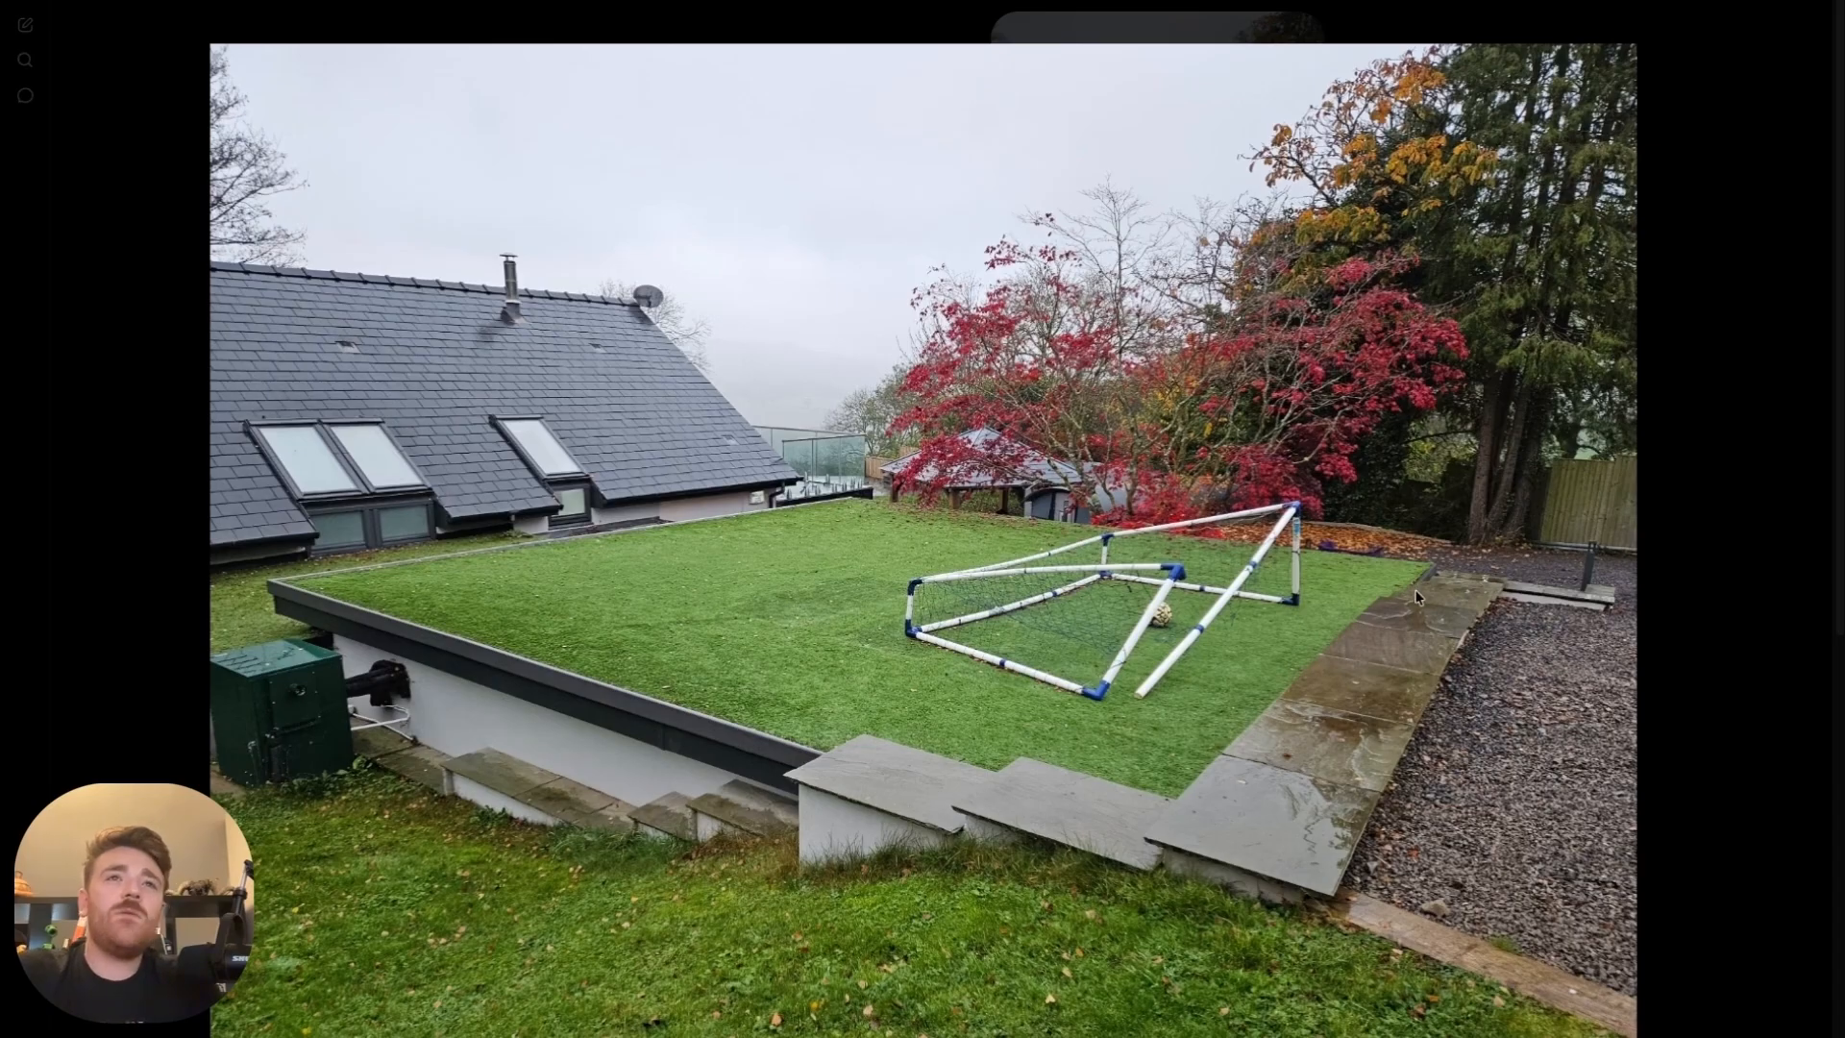
pyautogui.click(149, 538)
pyautogui.scroll(-1, 1062, 829)
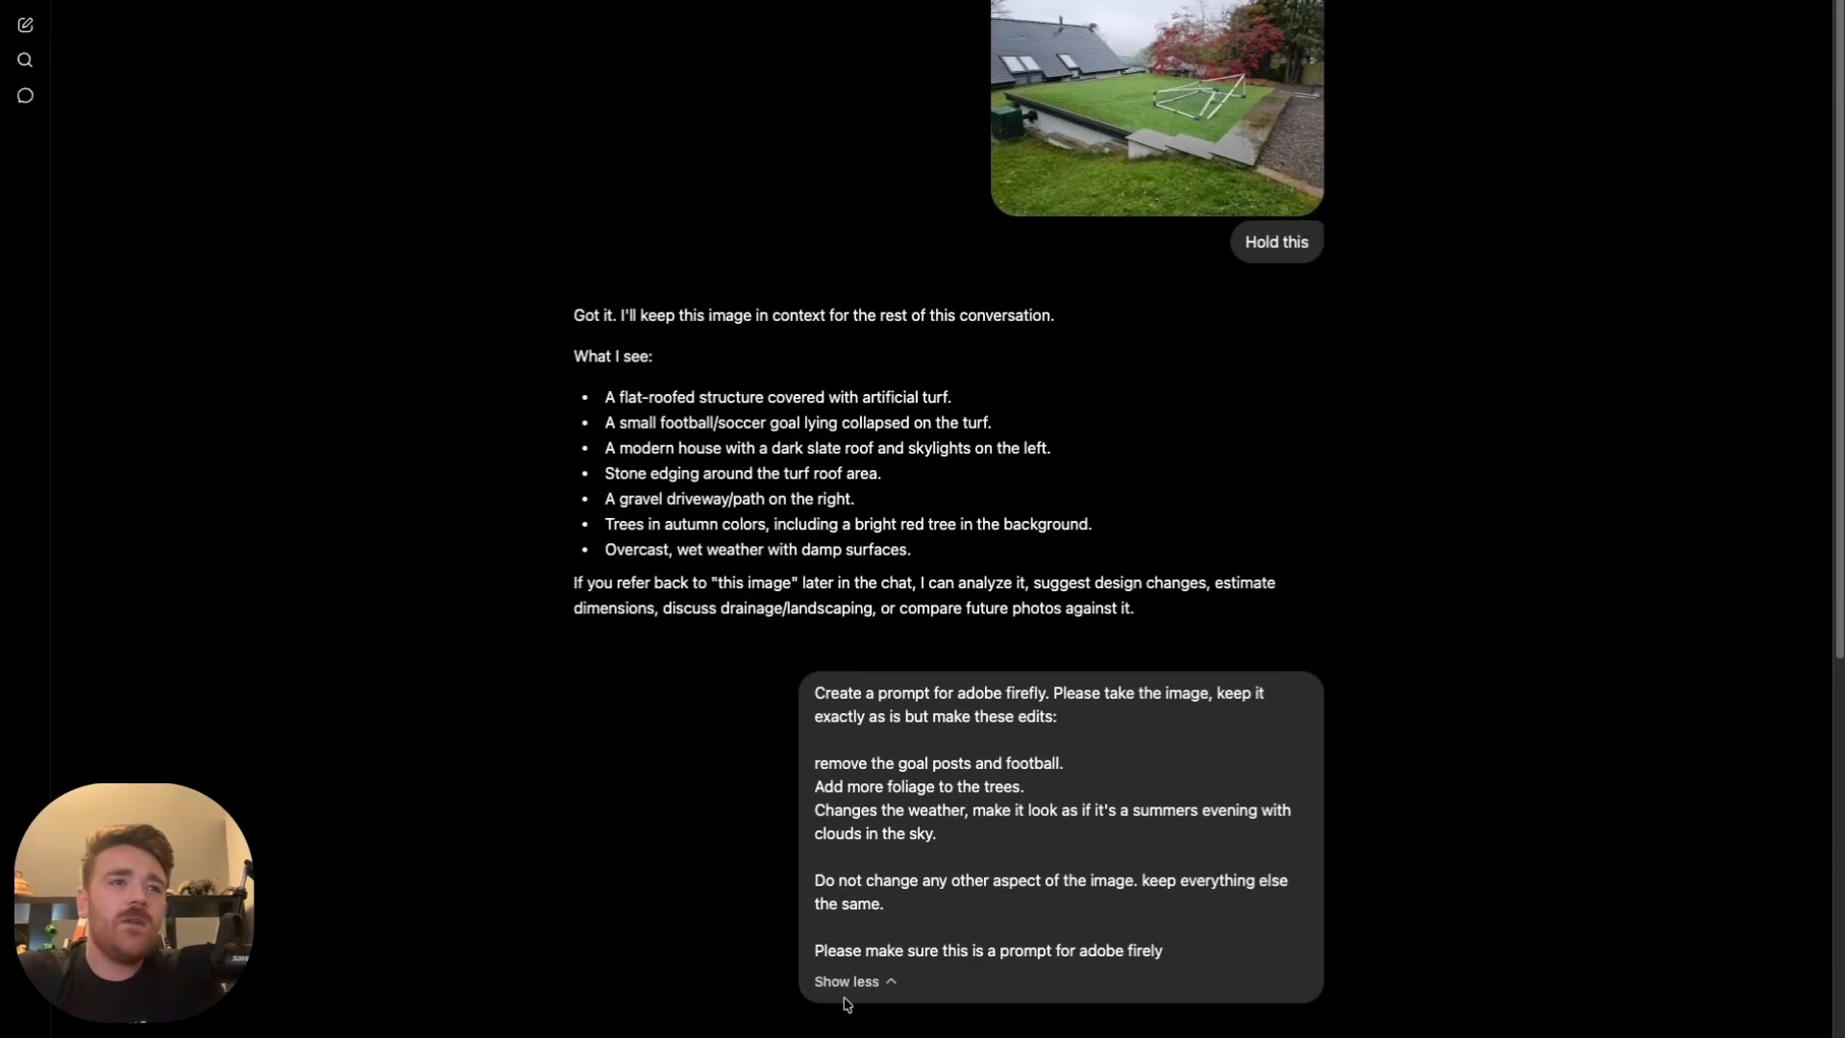
# - Examine the complete edit request, highlighting the instruction to keep everything else in the image the same
pyautogui.click(877, 982)
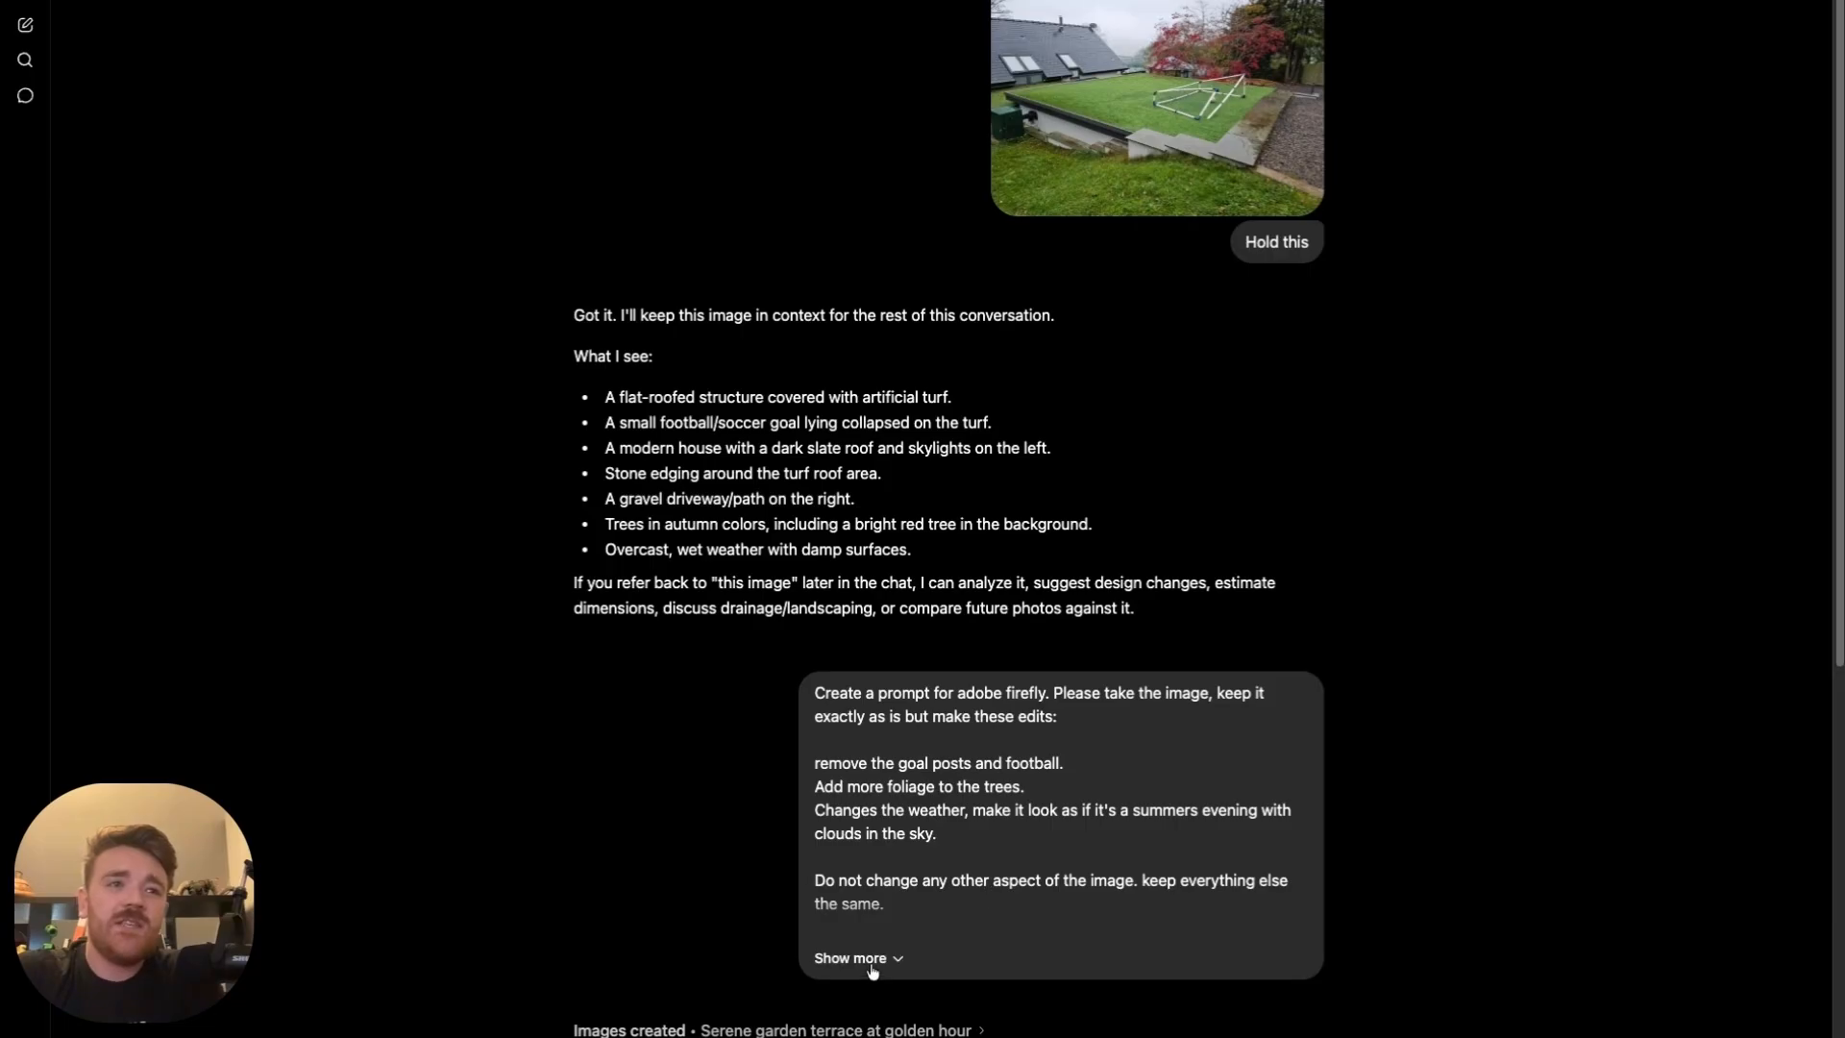
pyautogui.click(878, 958)
pyautogui.scroll(-1, 1037, 871)
pyautogui.moveTo(894, 864); pyautogui.dragTo(815, 839)
pyautogui.click(976, 882)
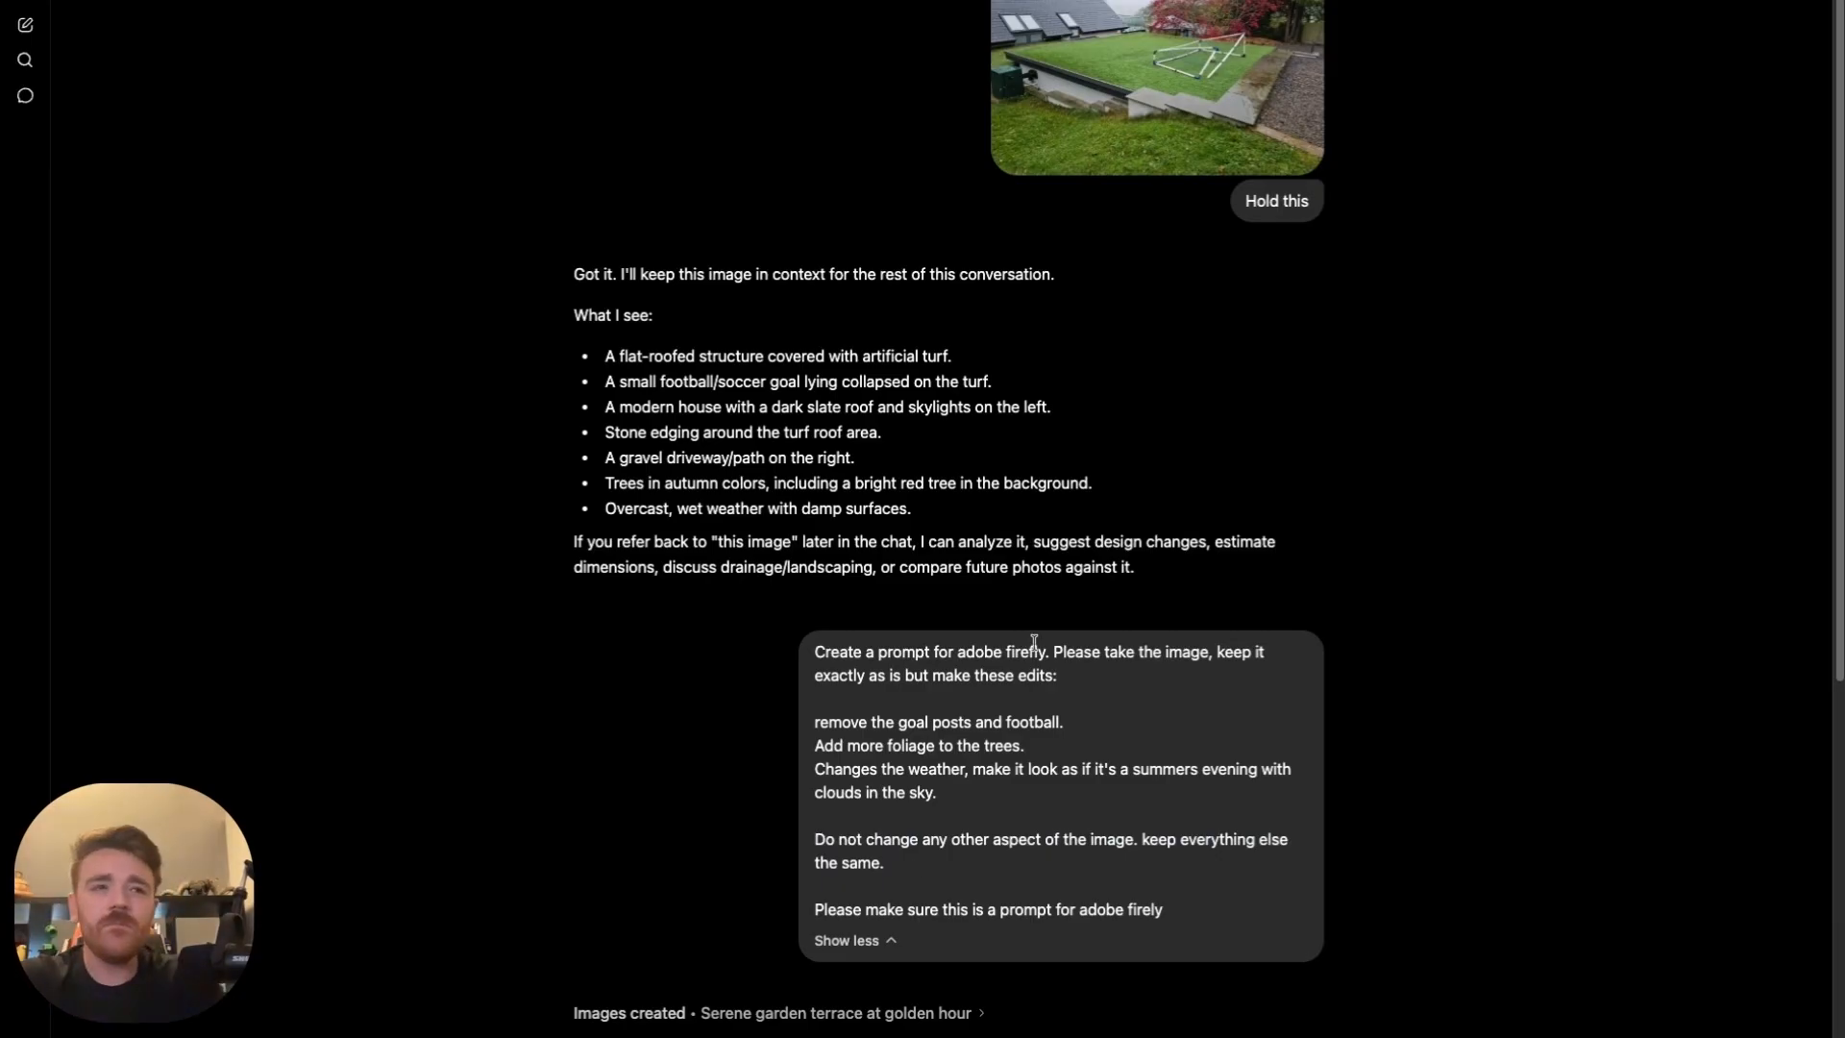
pyautogui.scroll(-1, 1571, 634)
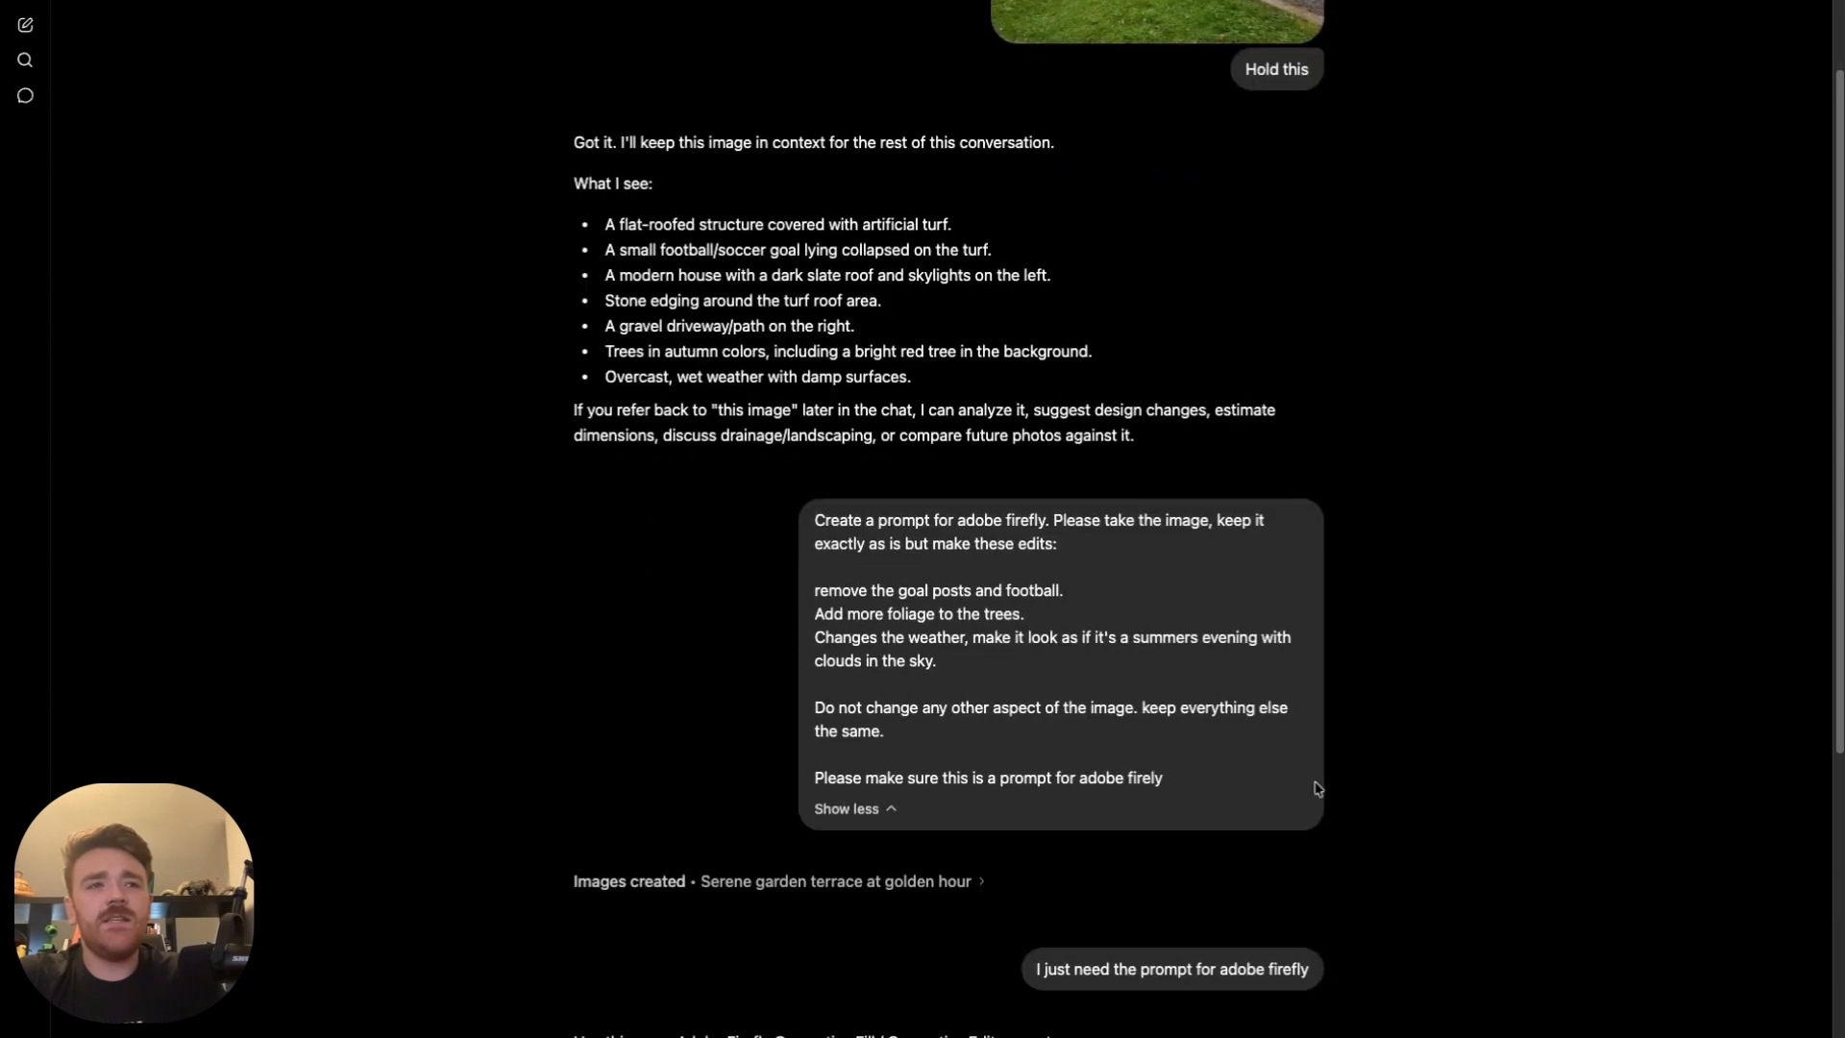
# - Copy the entire generated Firefly prompt, including the stricter-control paragraph, into Adobe Firefly's prompt for the garden photo and submit it
pyautogui.scroll(-5, 1115, 846)
pyautogui.moveTo(1134, 884); pyautogui.dragTo(552, 494)
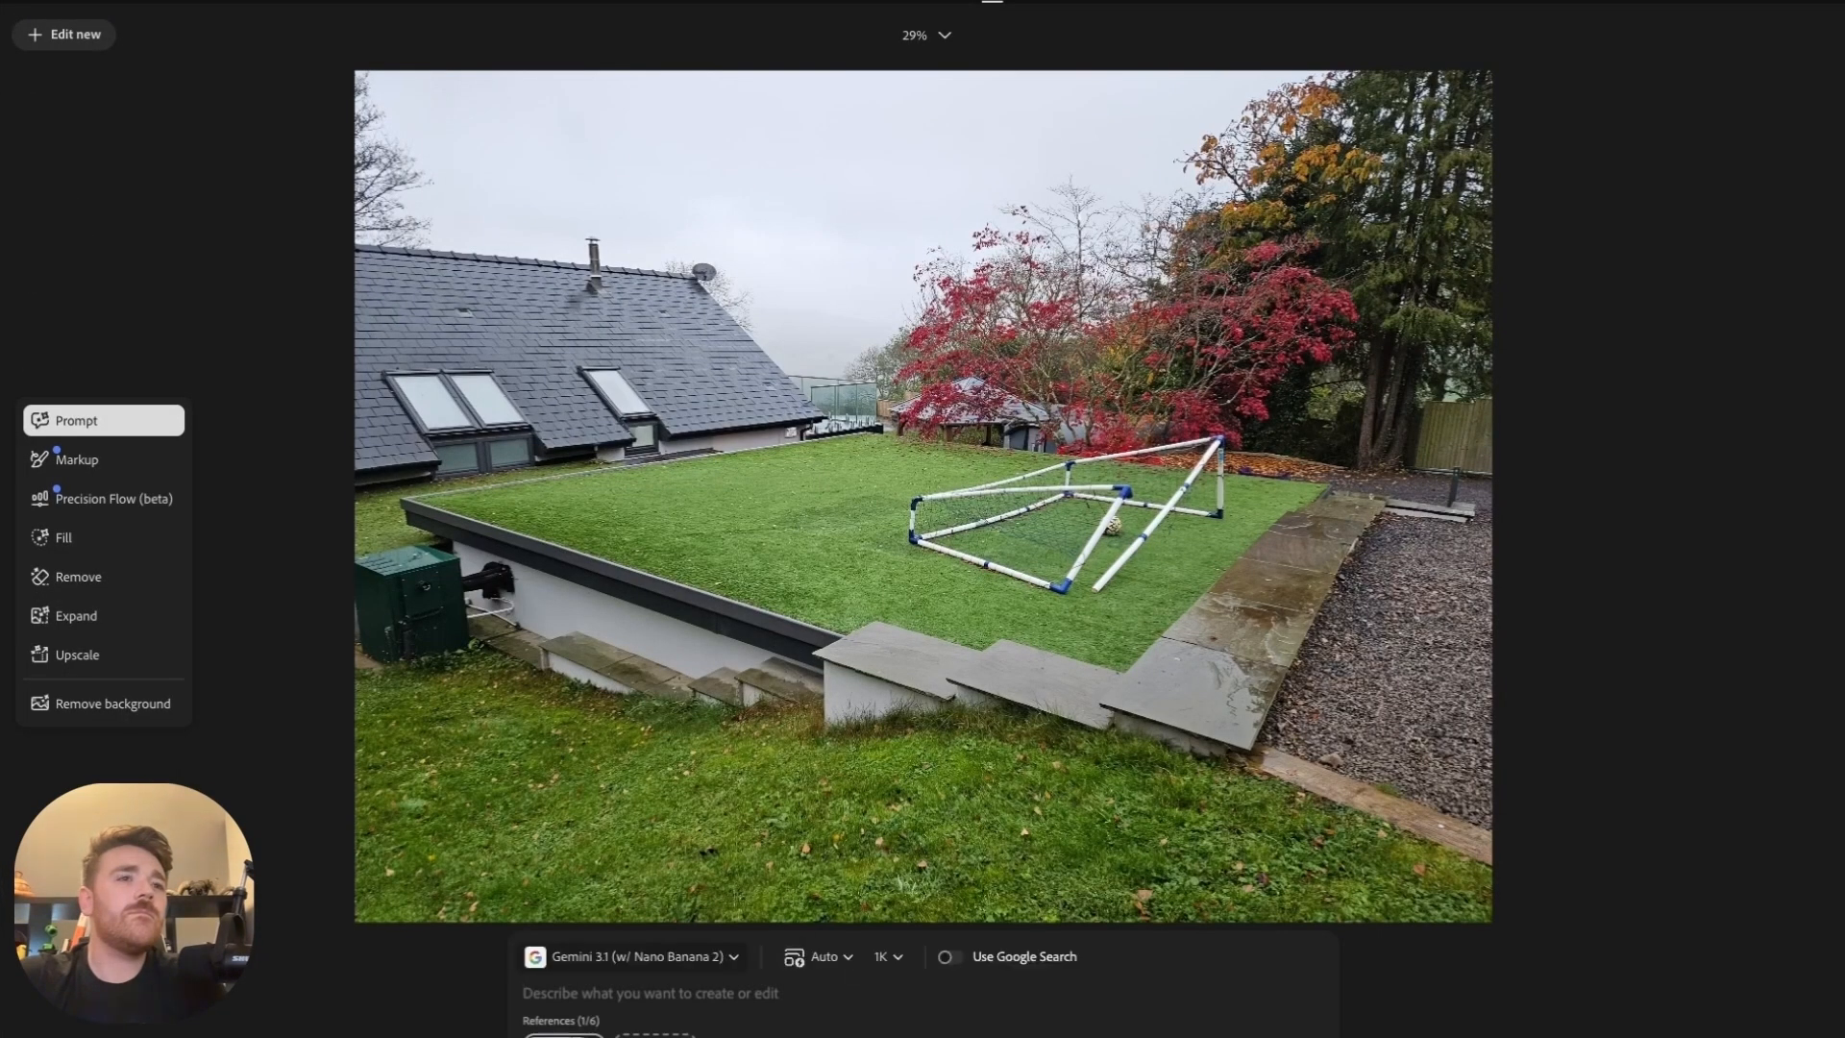
pyautogui.hotkey('ctrl', 'v')
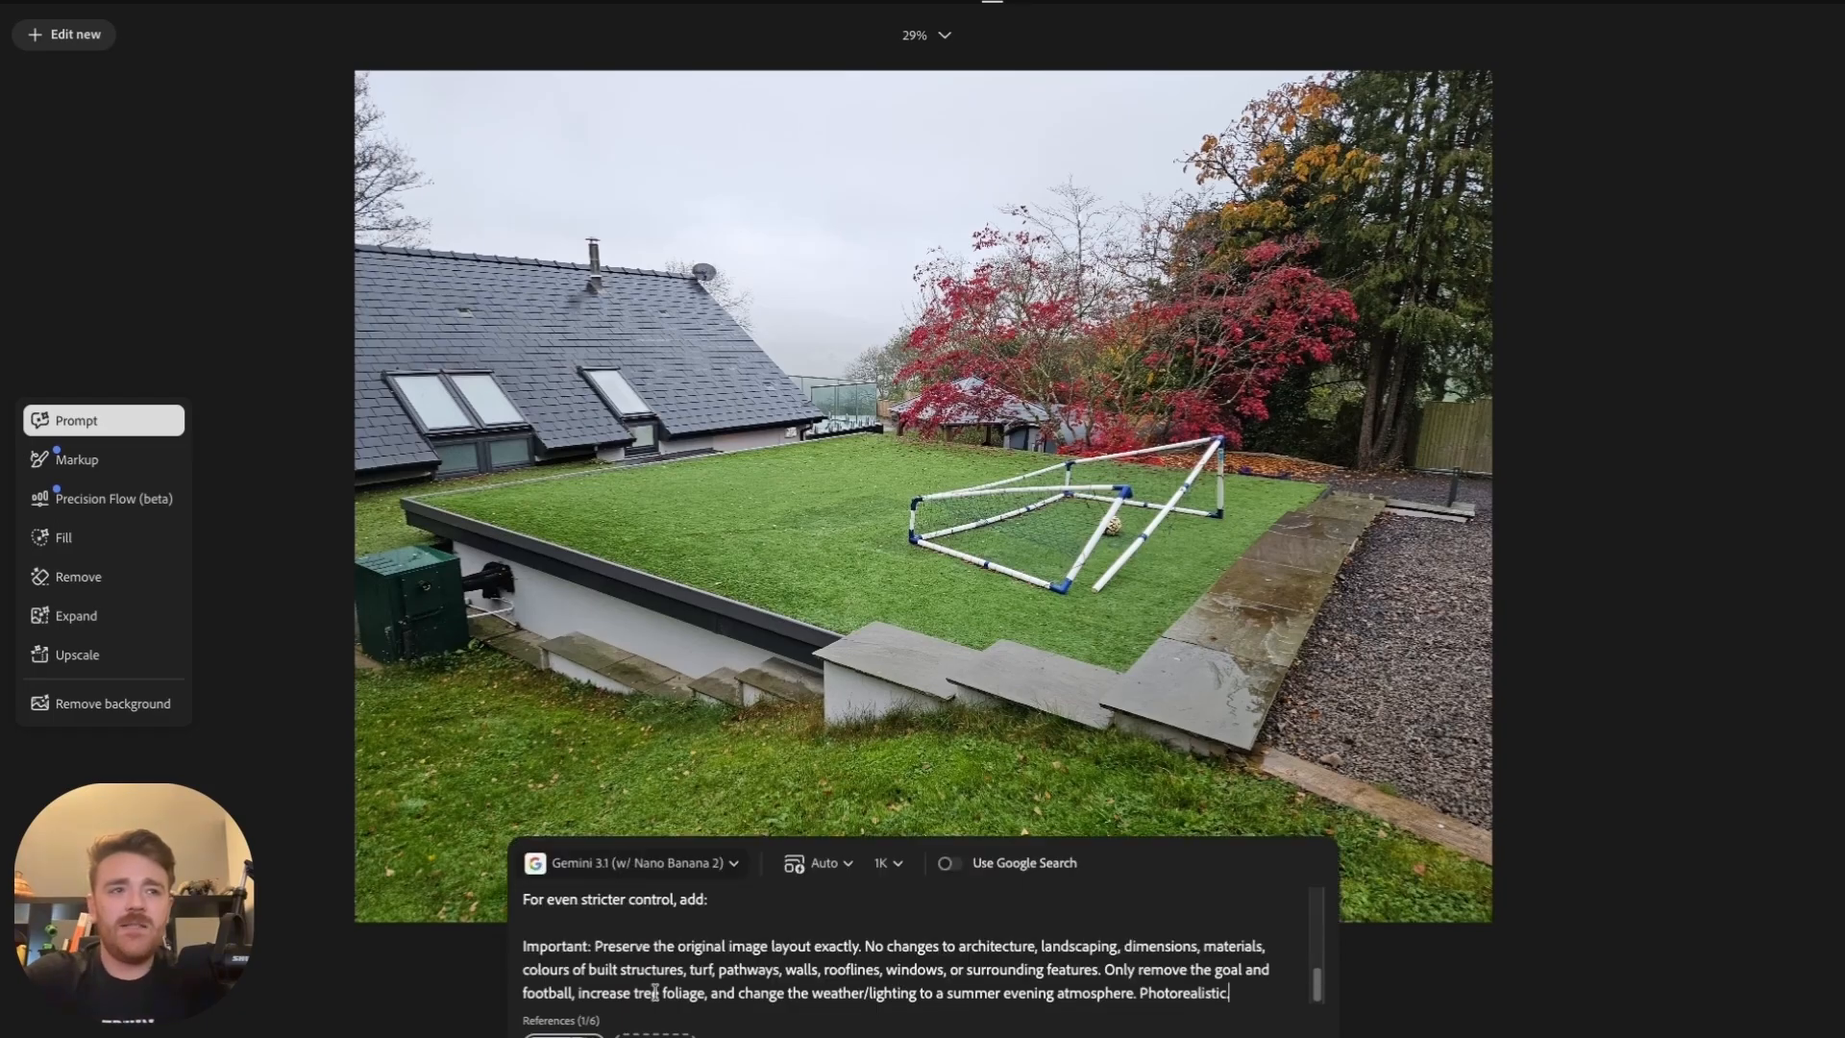
pyautogui.press('Return')
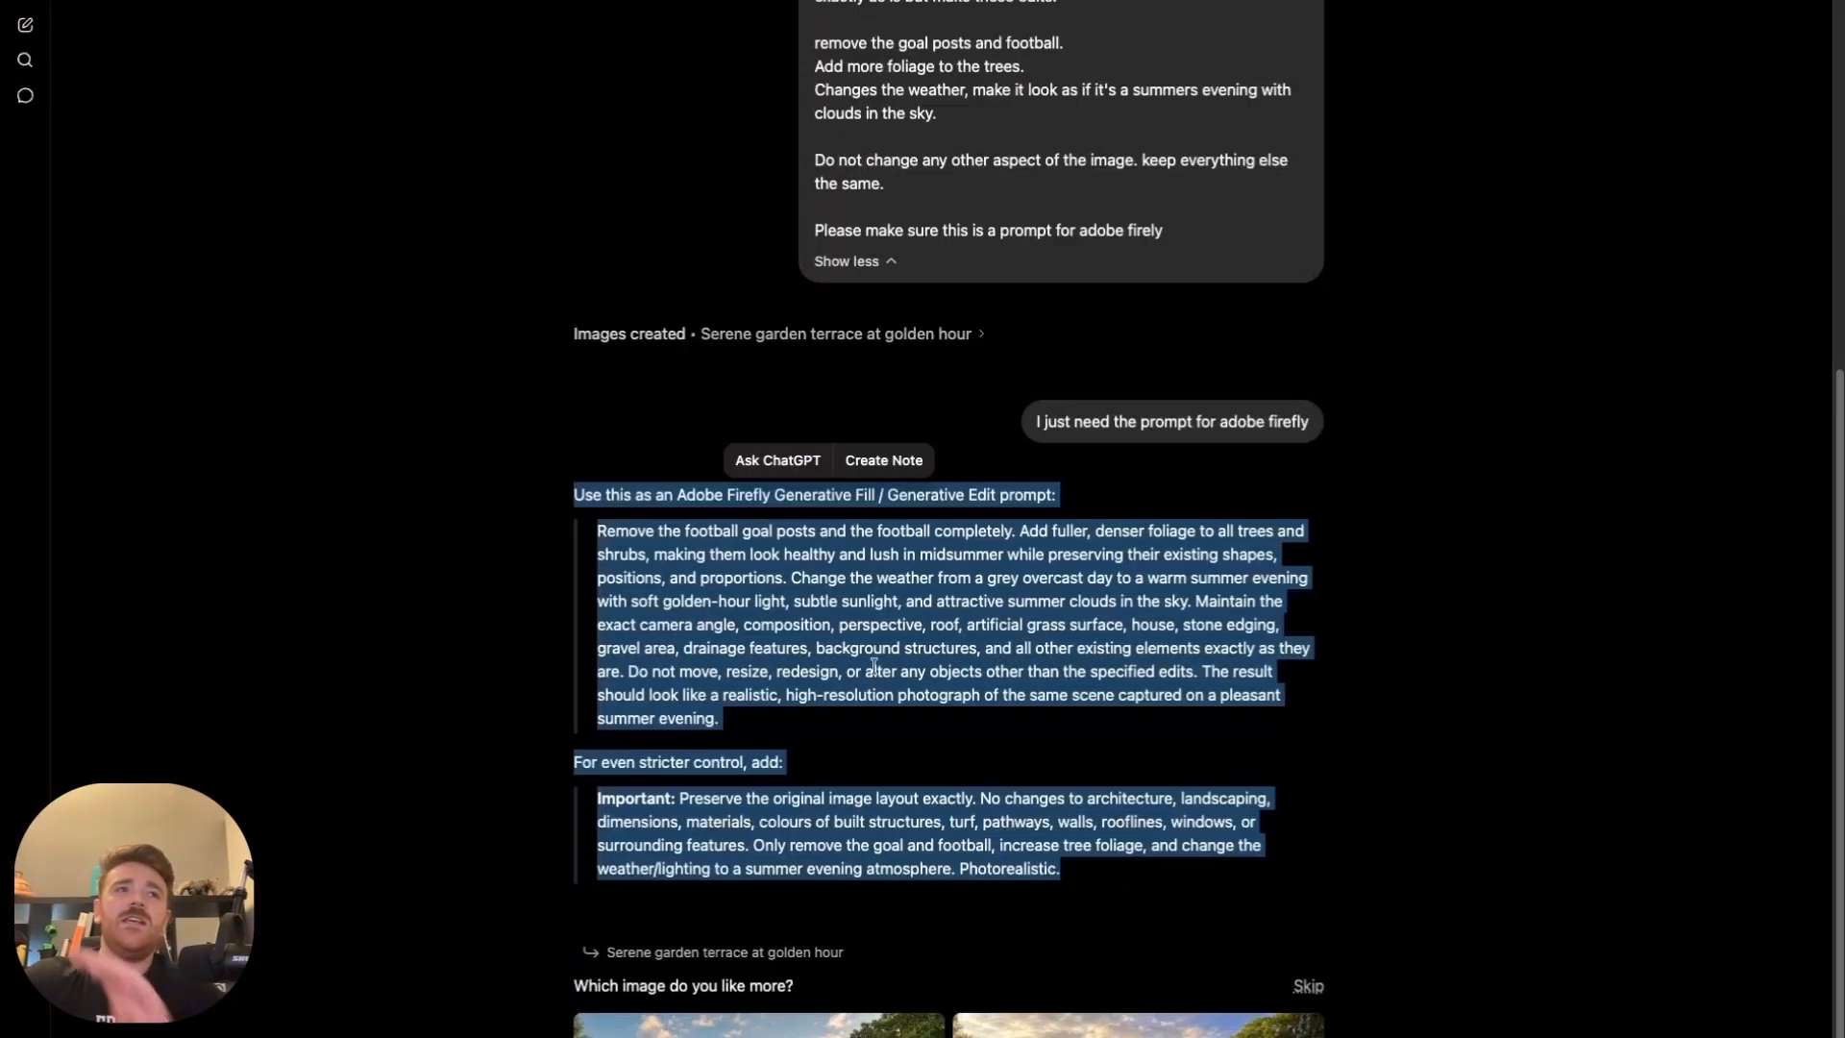
# - Switch back to ChatGPT and examine the second generated image and the original garden photo at full size
pyautogui.click(883, 684)
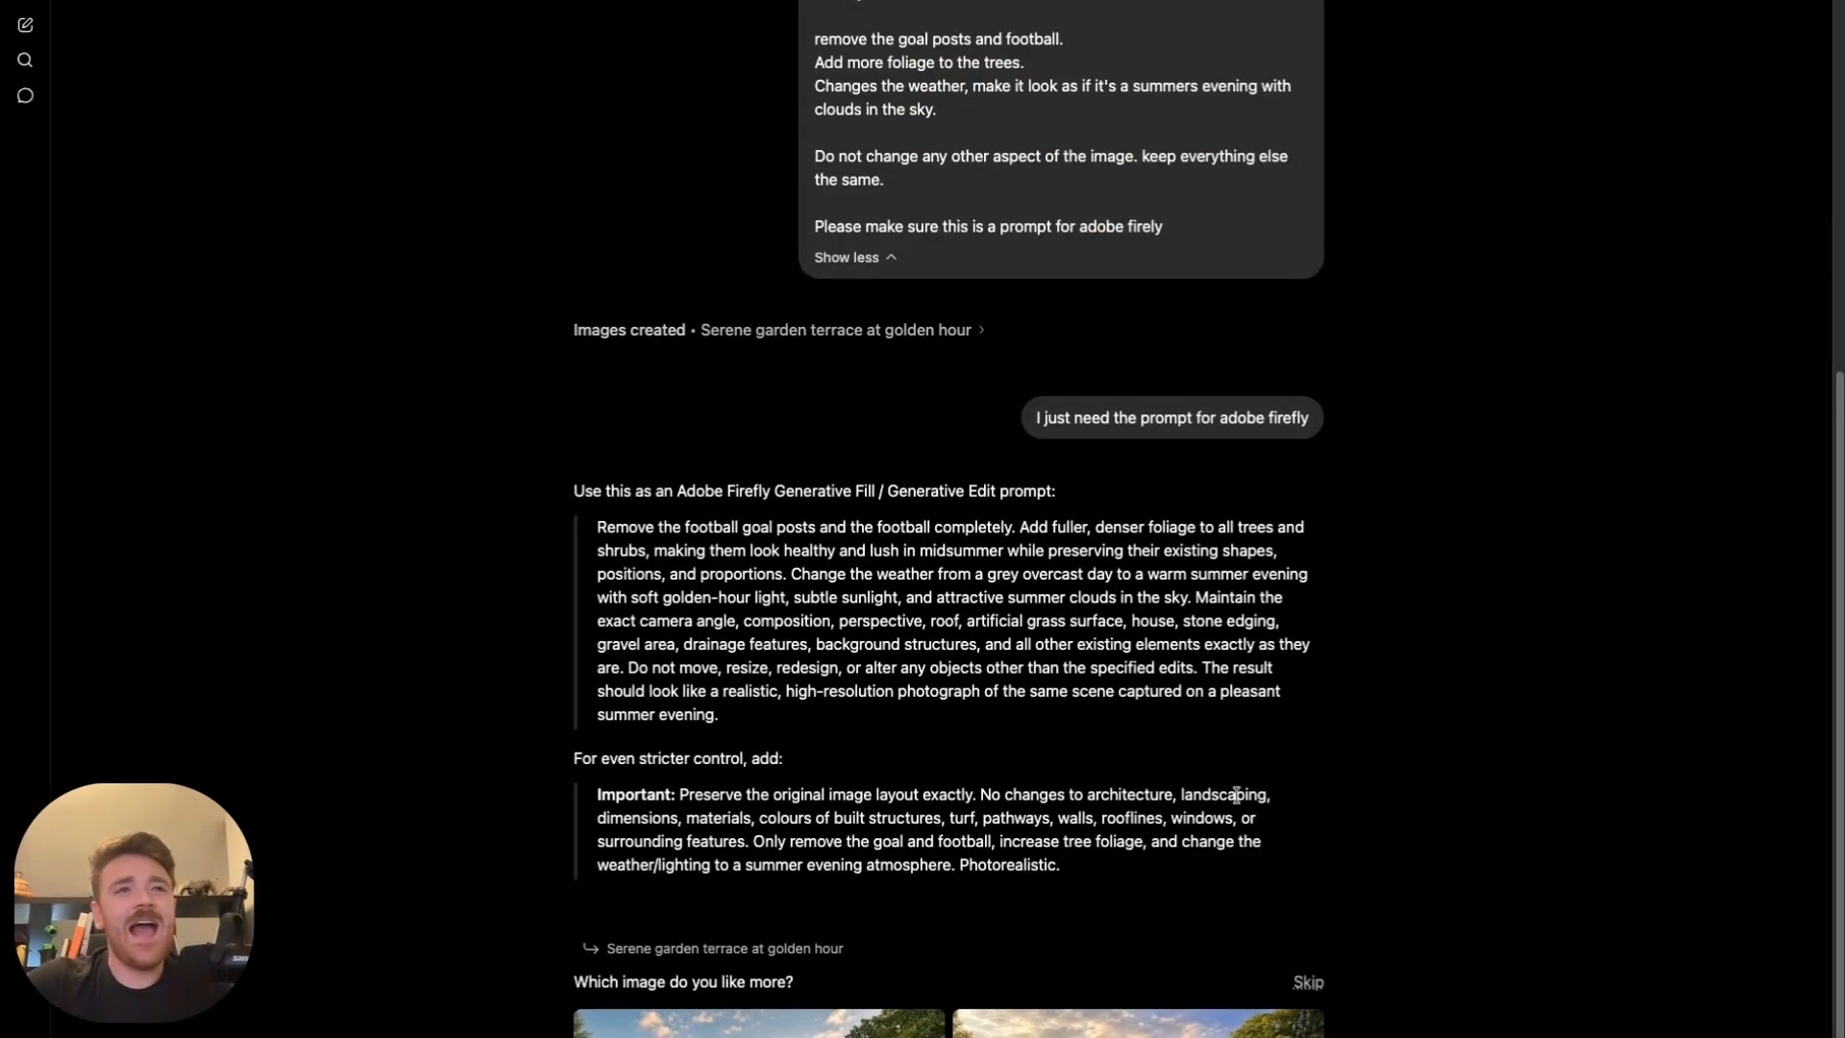
pyautogui.scroll(-3, 1211, 768)
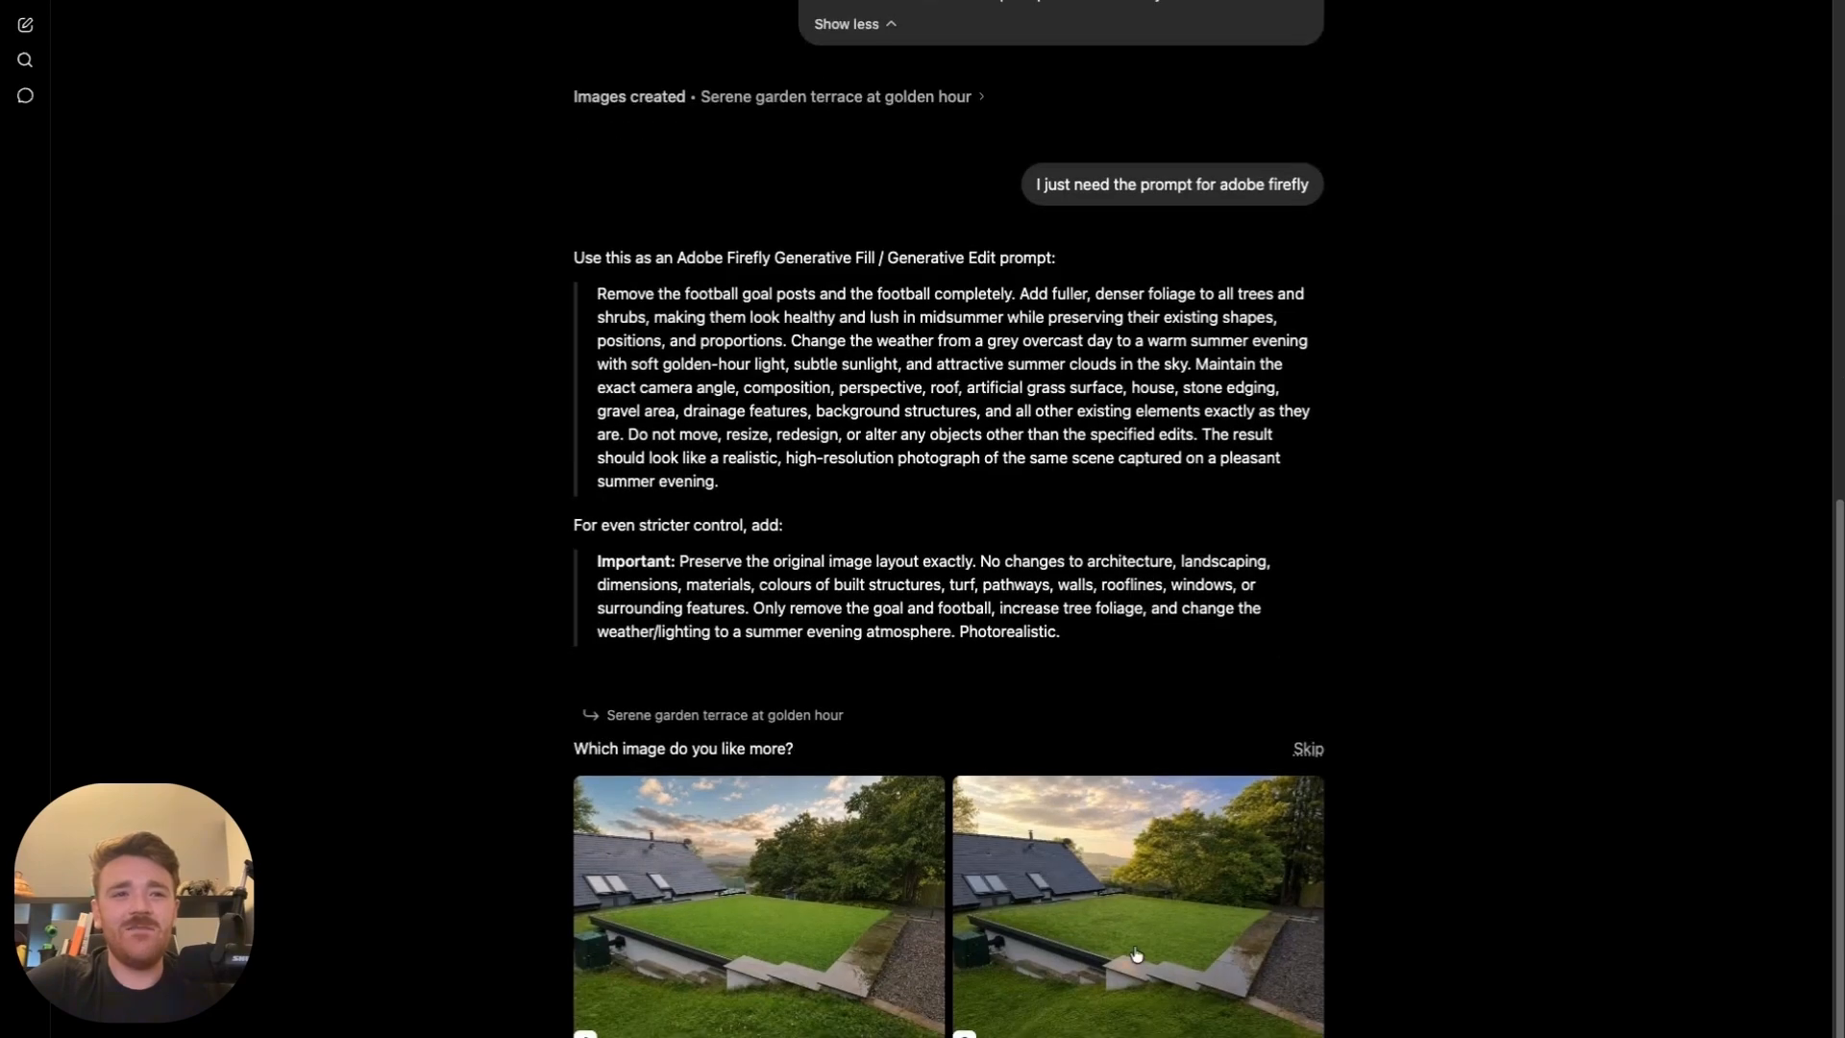
pyautogui.click(1136, 942)
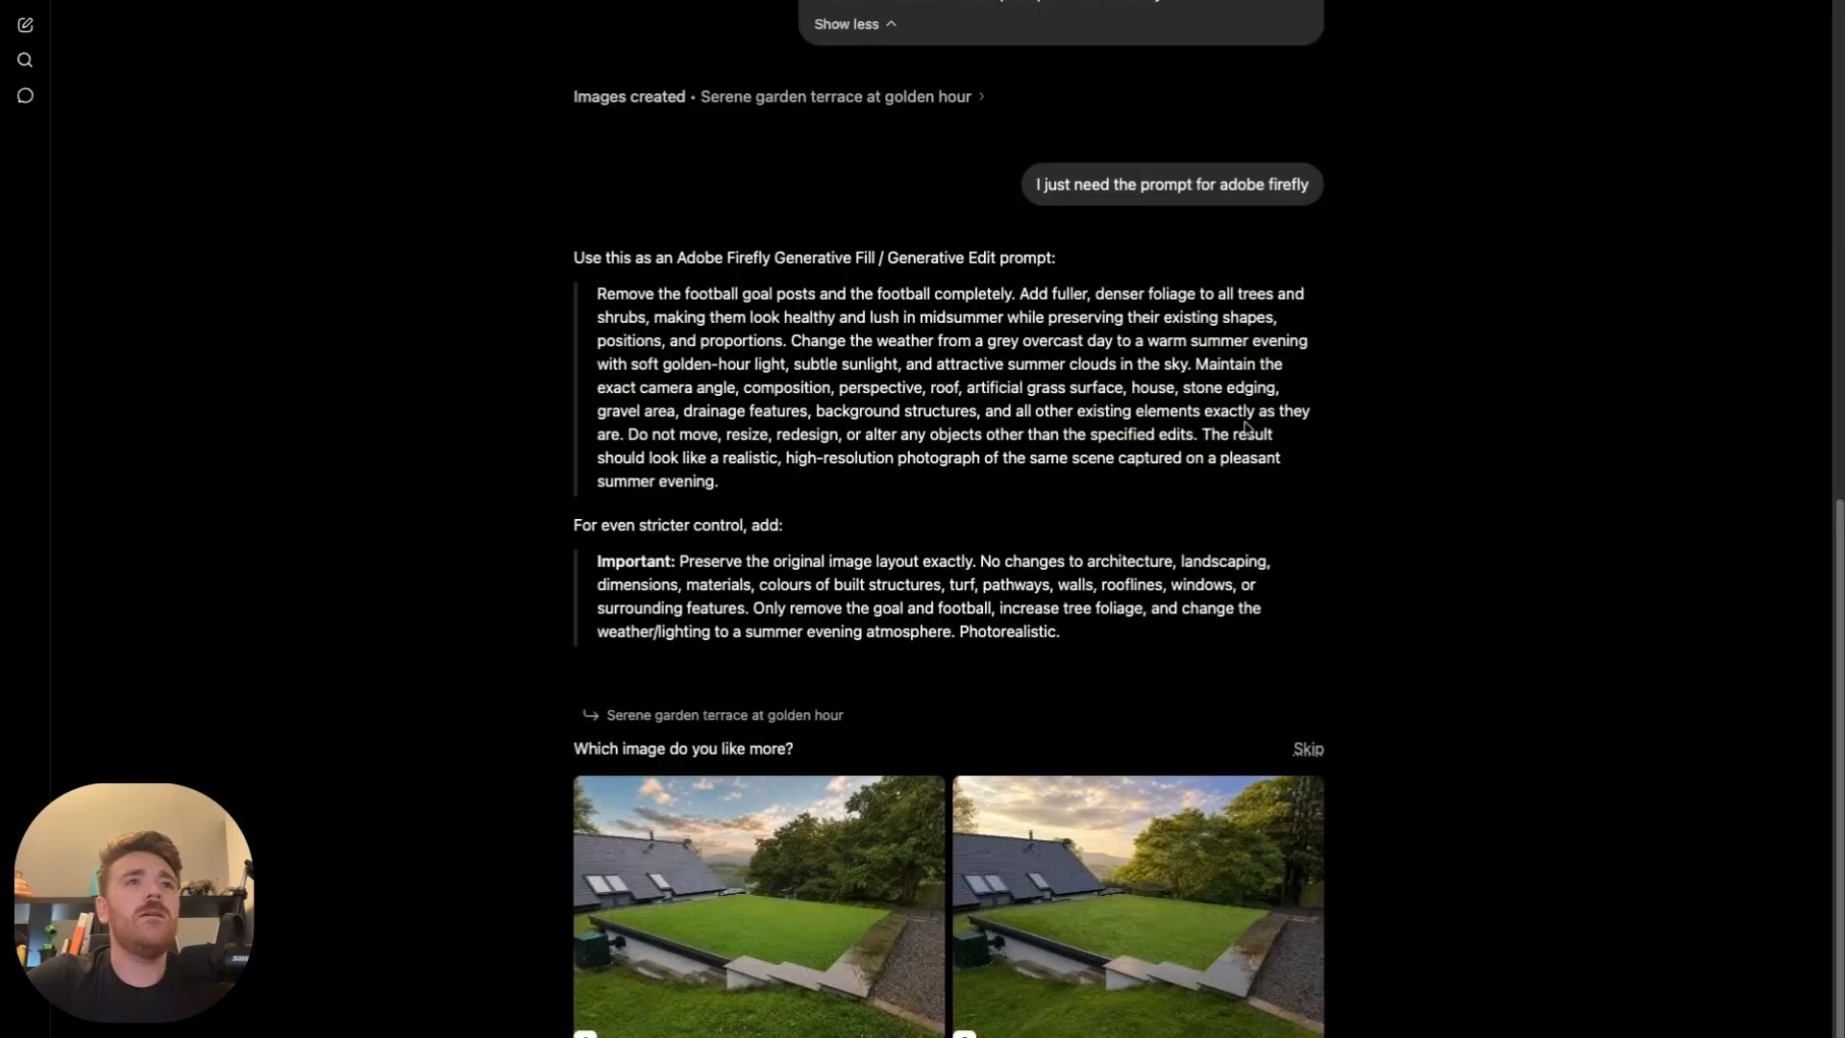
pyautogui.scroll(10, 1246, 427)
pyautogui.click(1139, 116)
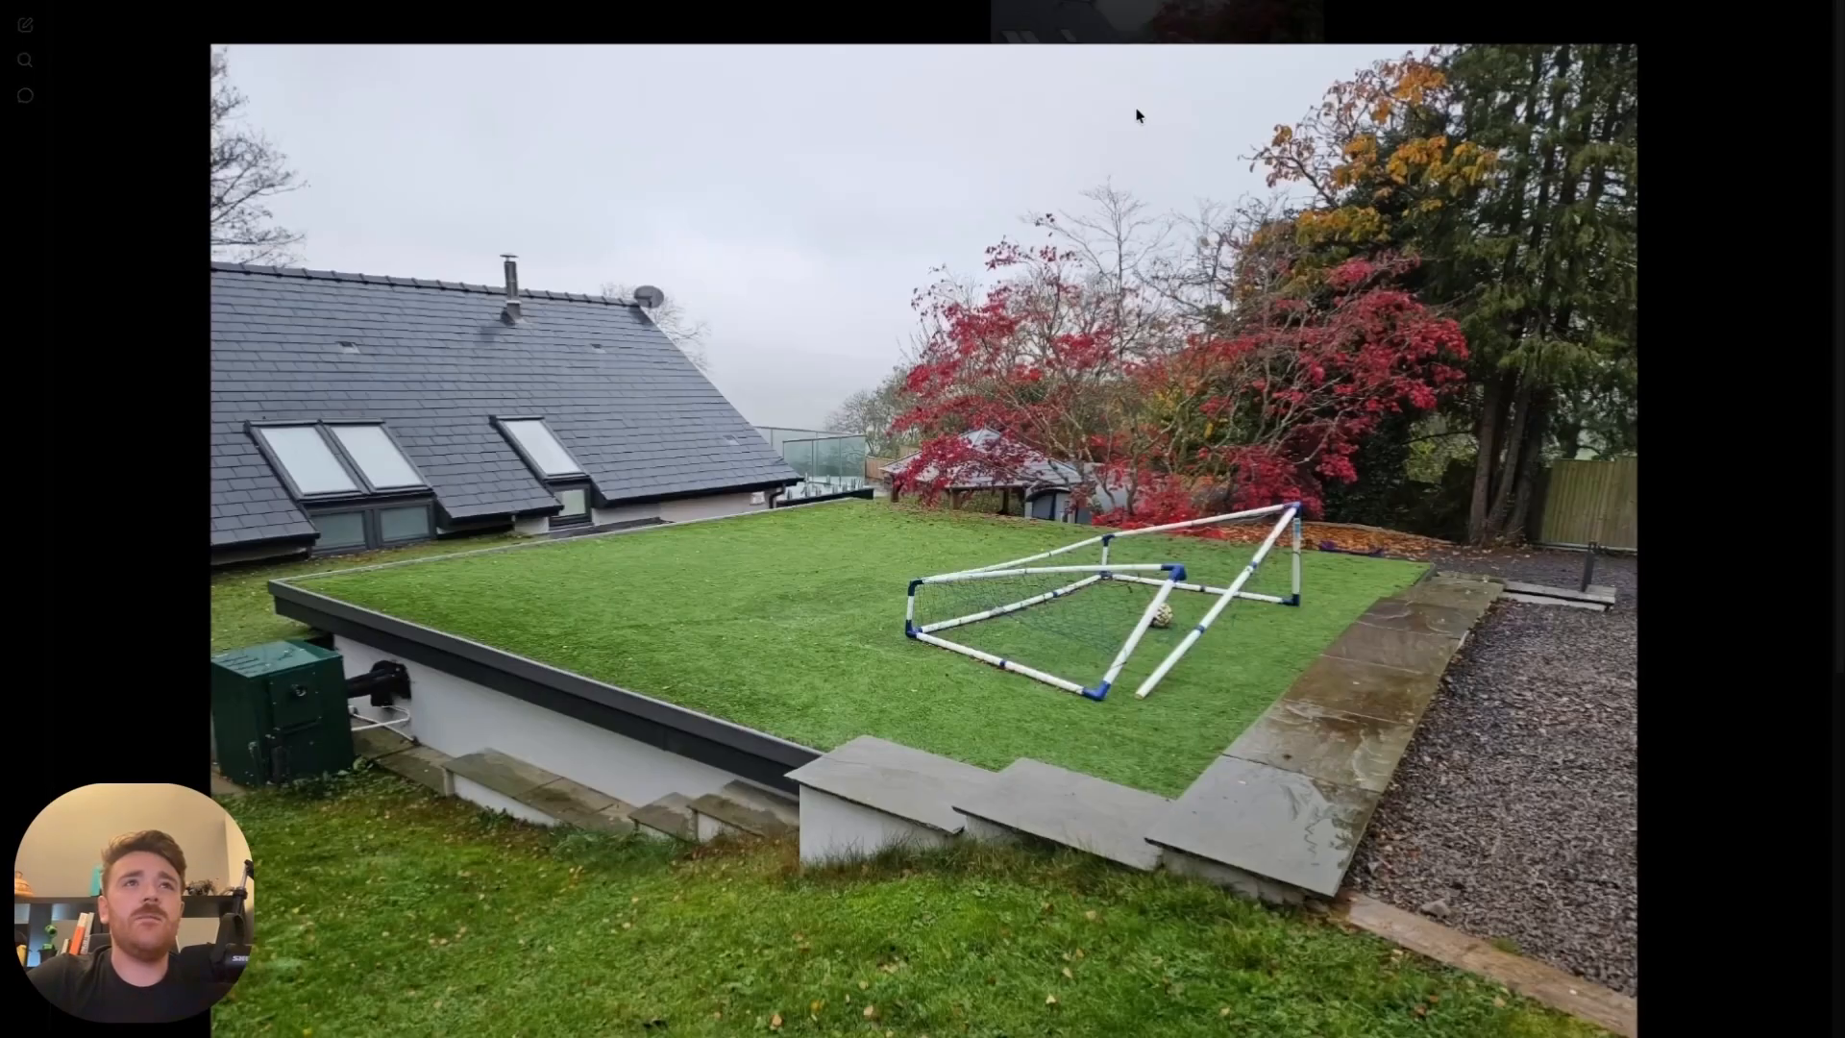